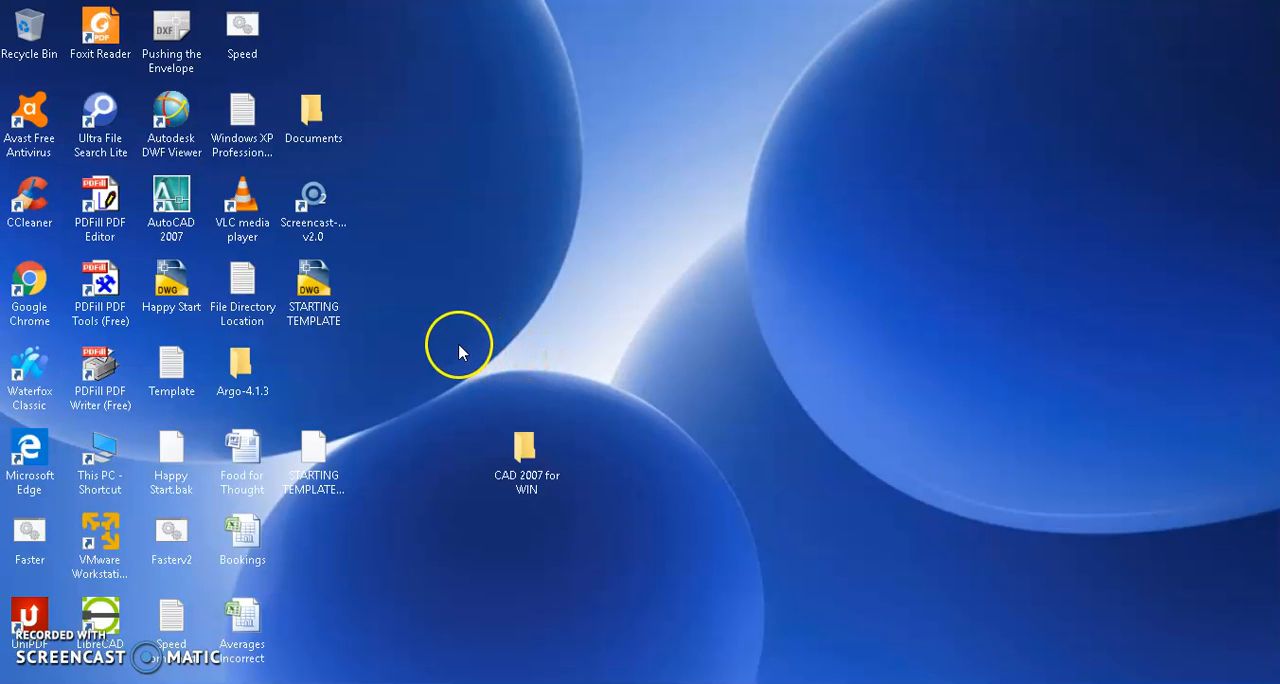
Open the STARTING TEMPLATE drawing from the desktop in AutoCAD 2007.
click(300, 305)
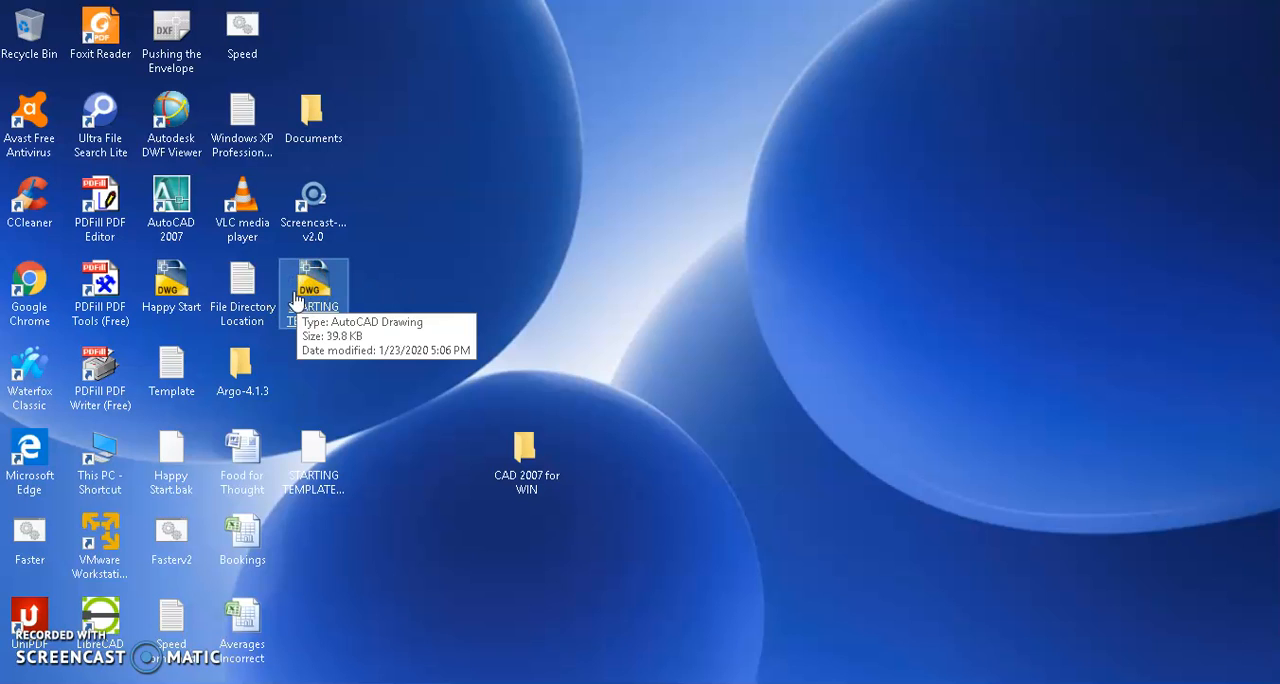
double_click(300, 300)
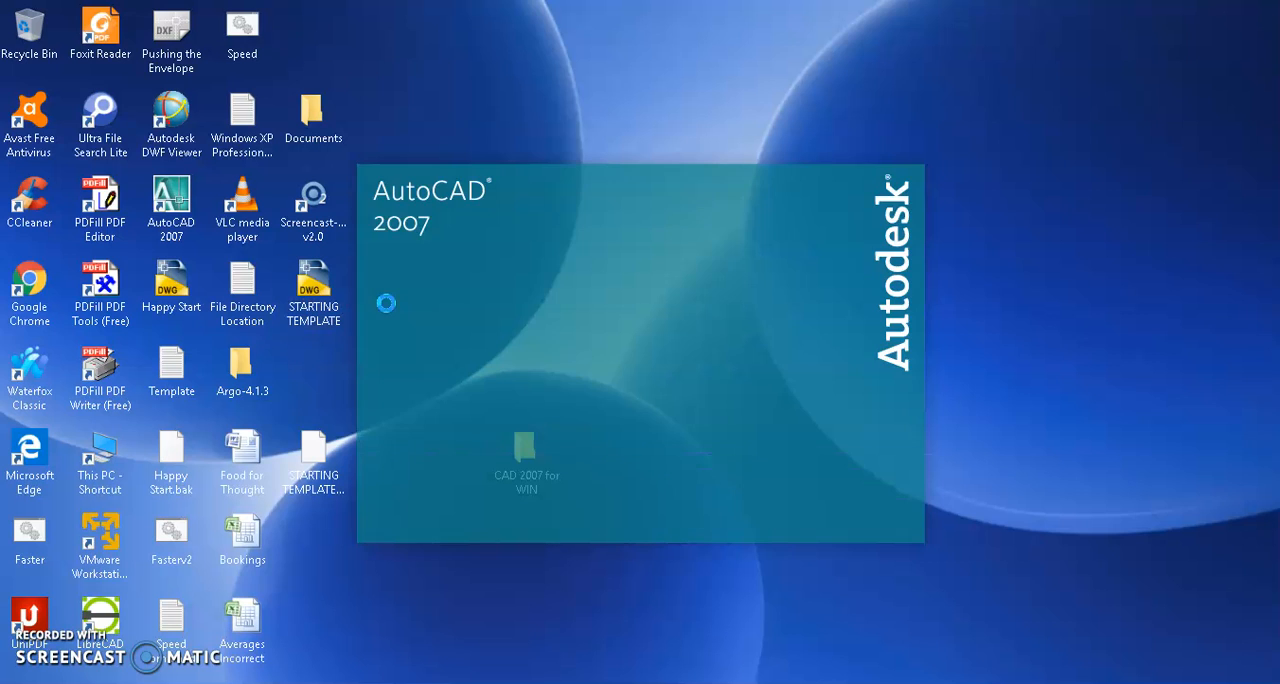
click(375, 312)
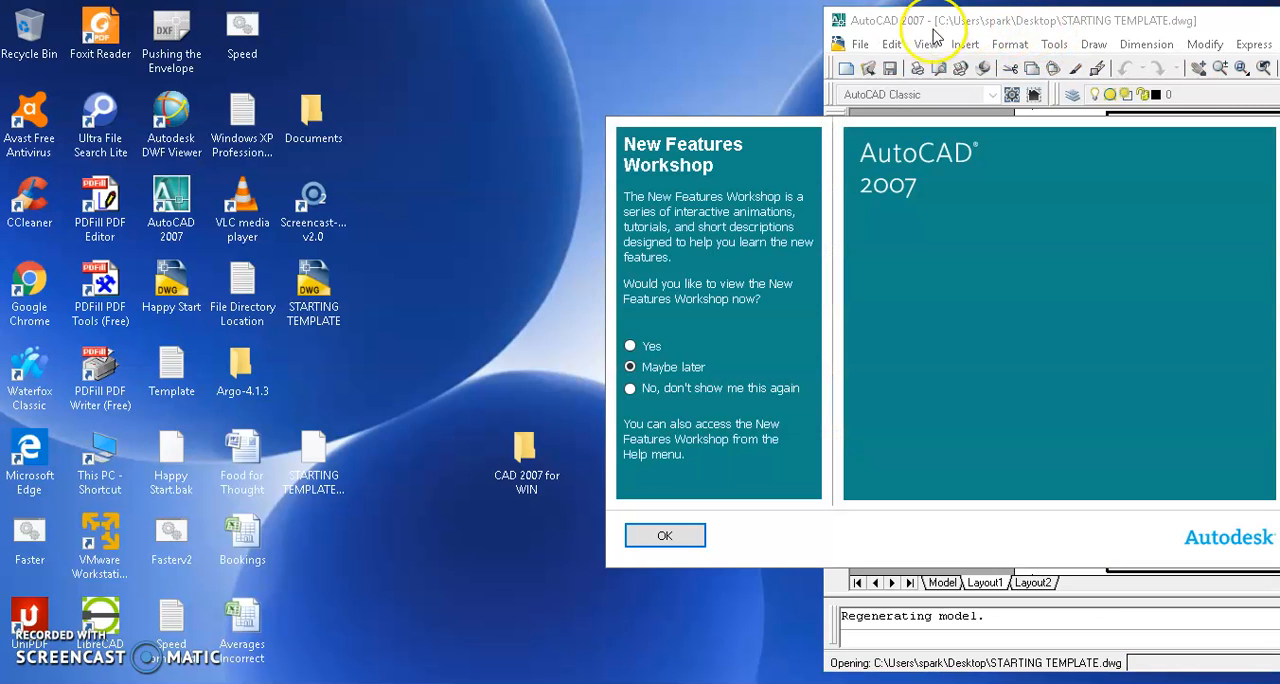
click(662, 535)
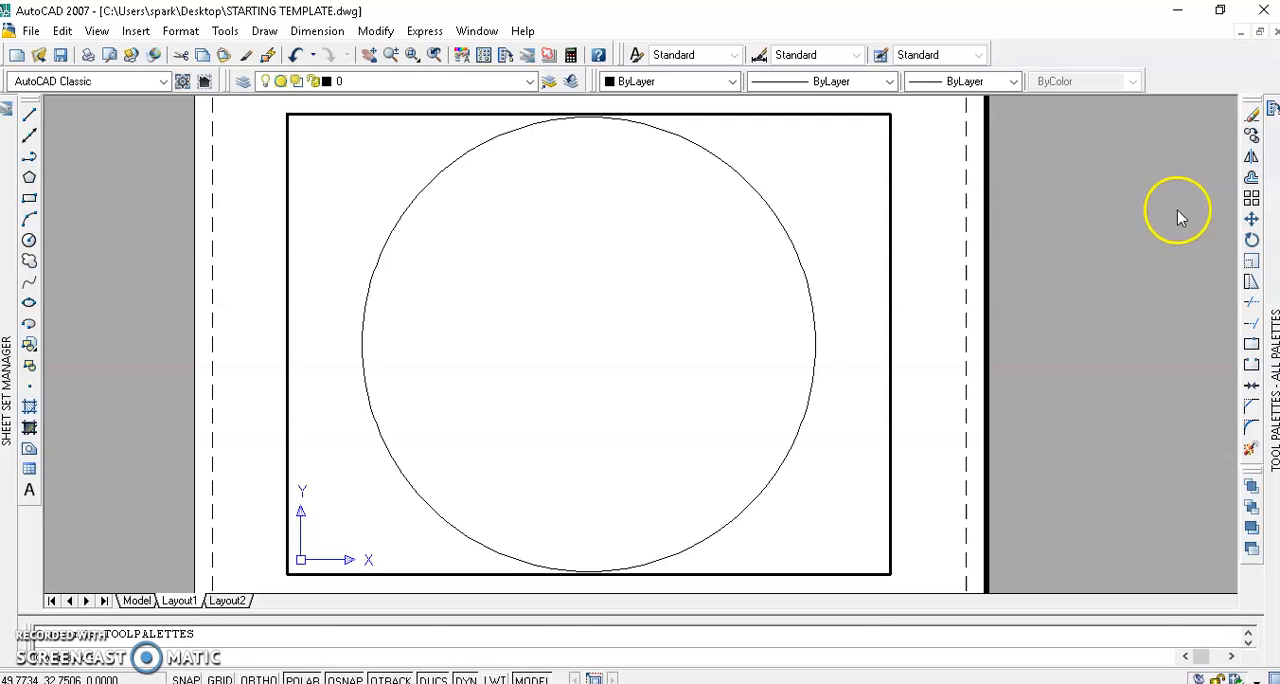
Create a maximum-size viewport filling the printable area of Layout1 with the Vports MAX tool.
mouse_move(1268, 214)
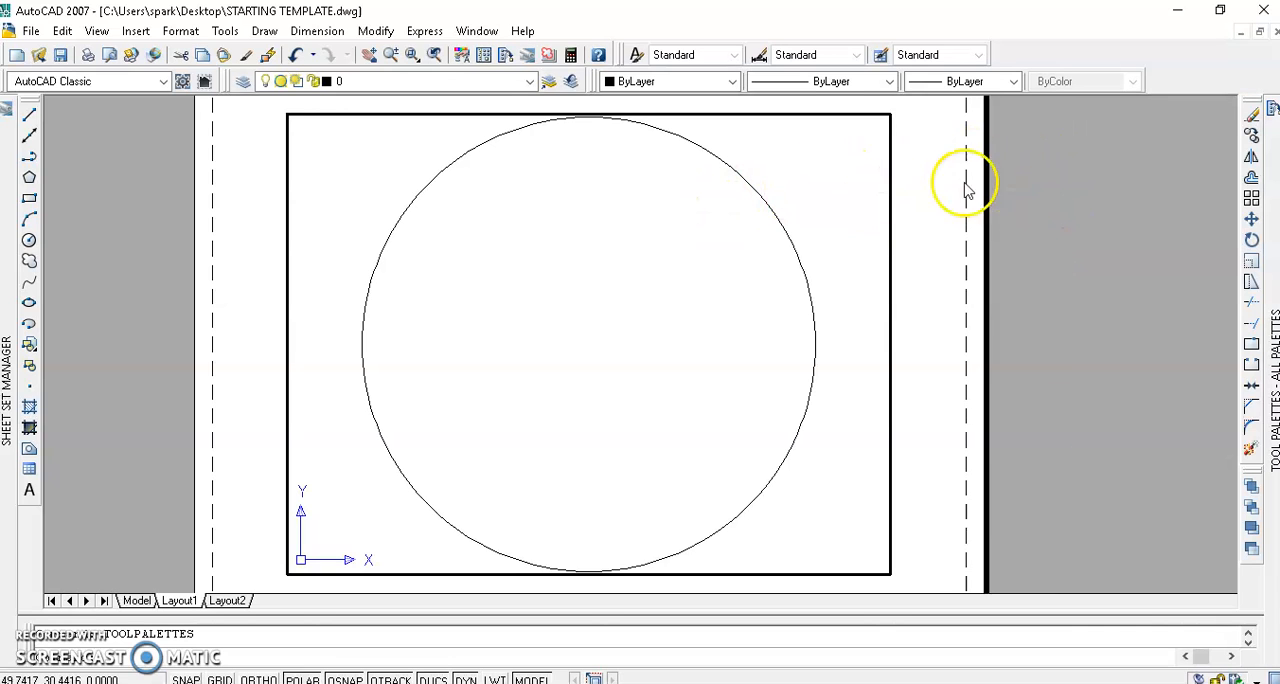
mouse_move(1250, 178)
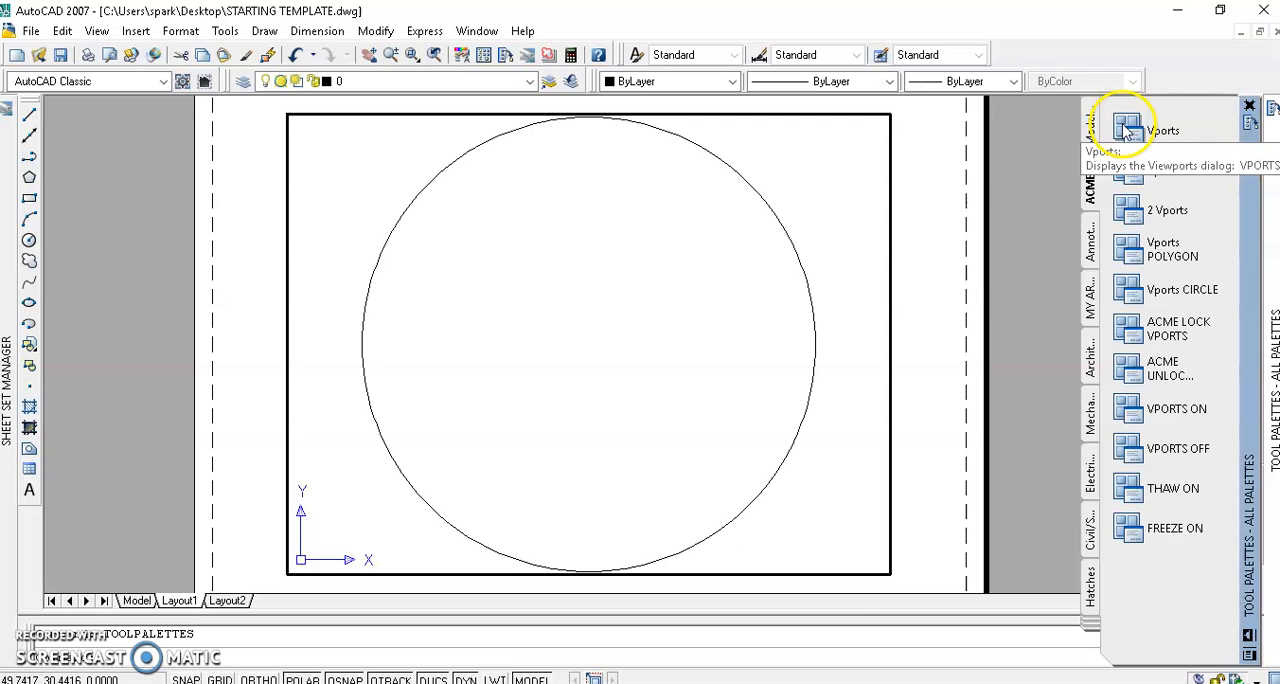
click(1128, 172)
click(1128, 170)
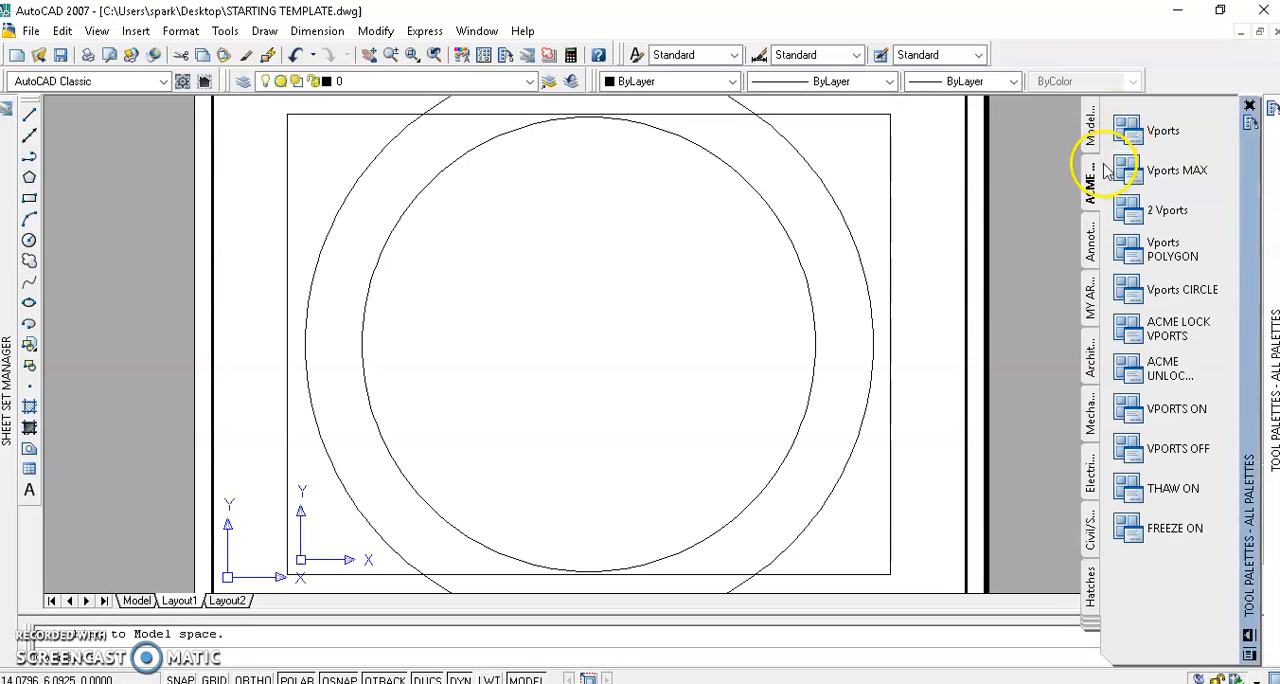
click(965, 165)
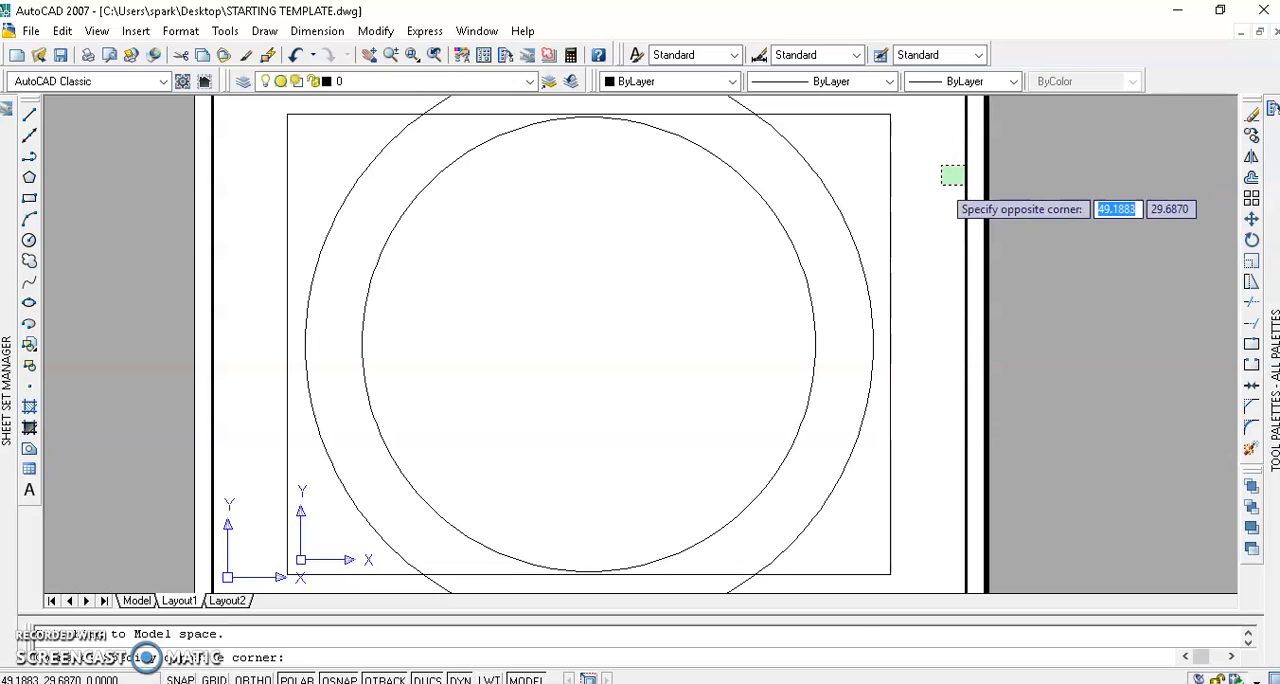
Freeze the VPORTS layer with the FREEZE ON tool.
mouse_move(1252, 150)
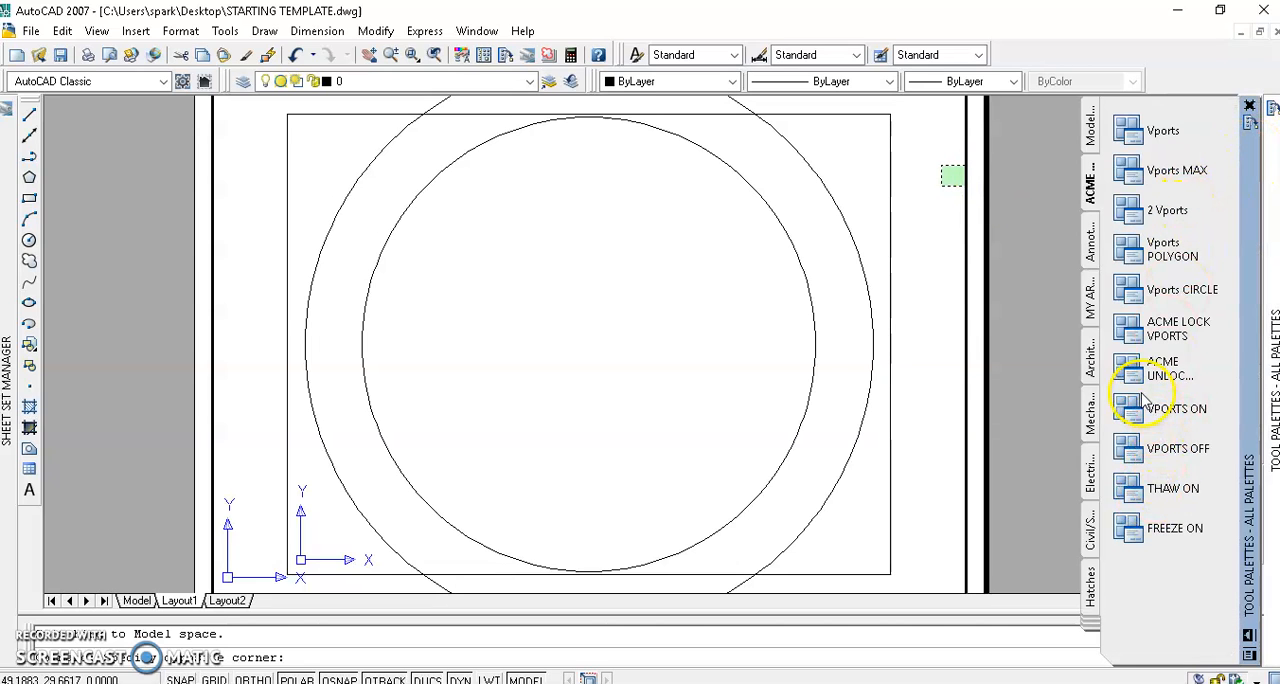
click(1127, 530)
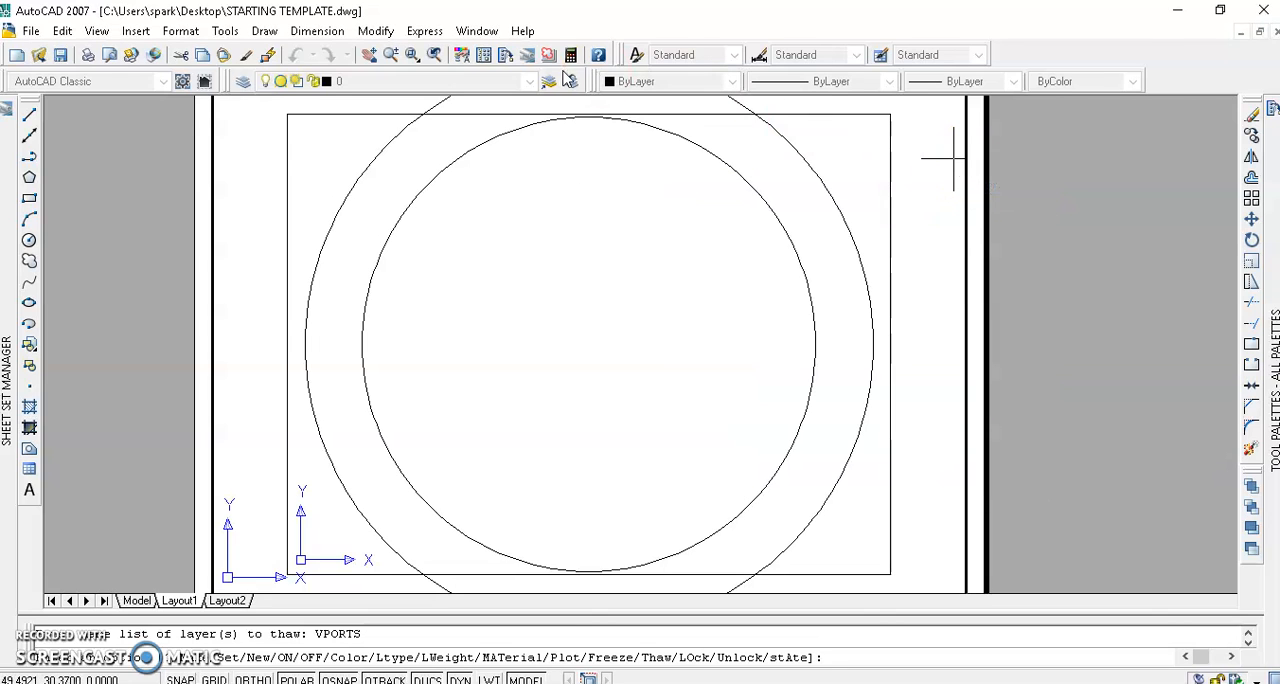
click(360, 82)
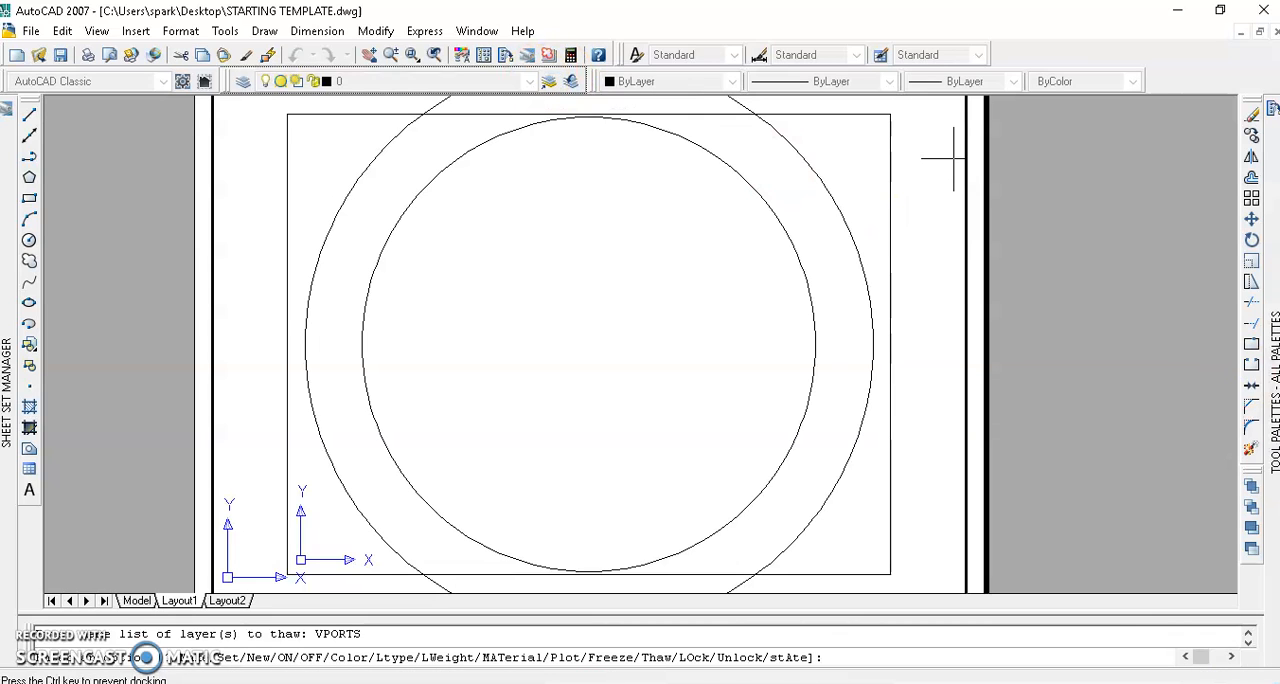
mouse_move(1268, 465)
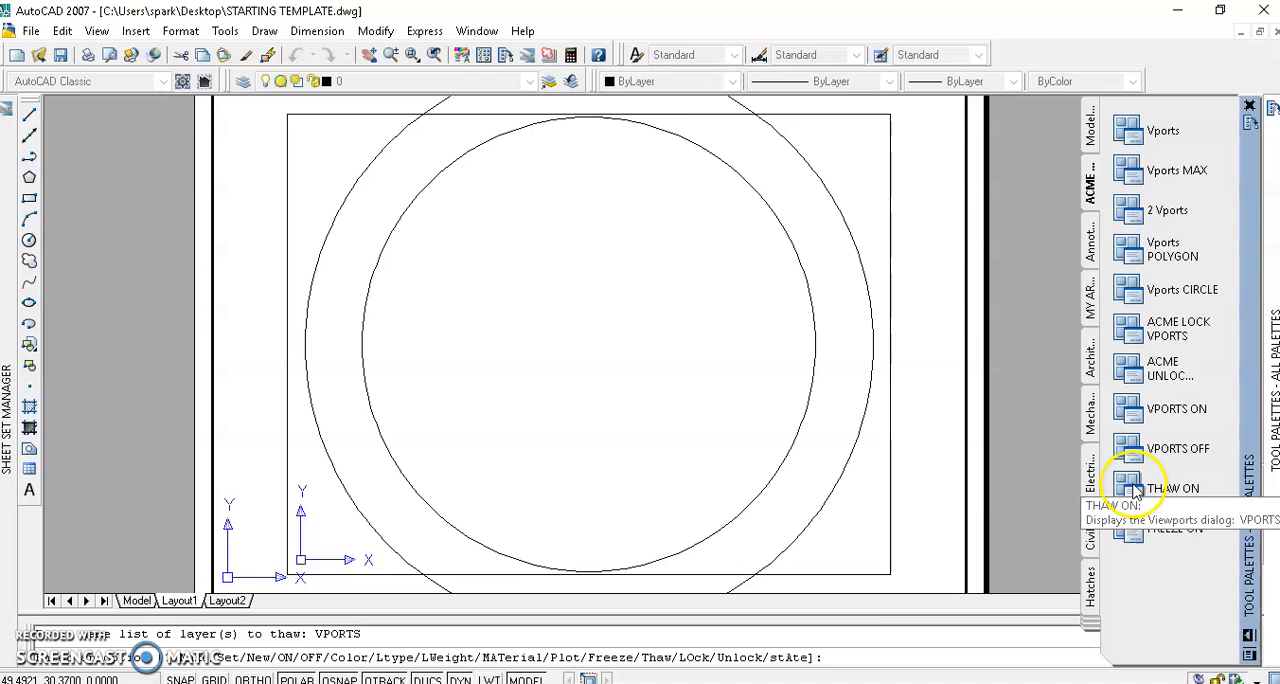
Thaw the VPORTS layer directly through its freeze setting in the layer controls.
click(529, 83)
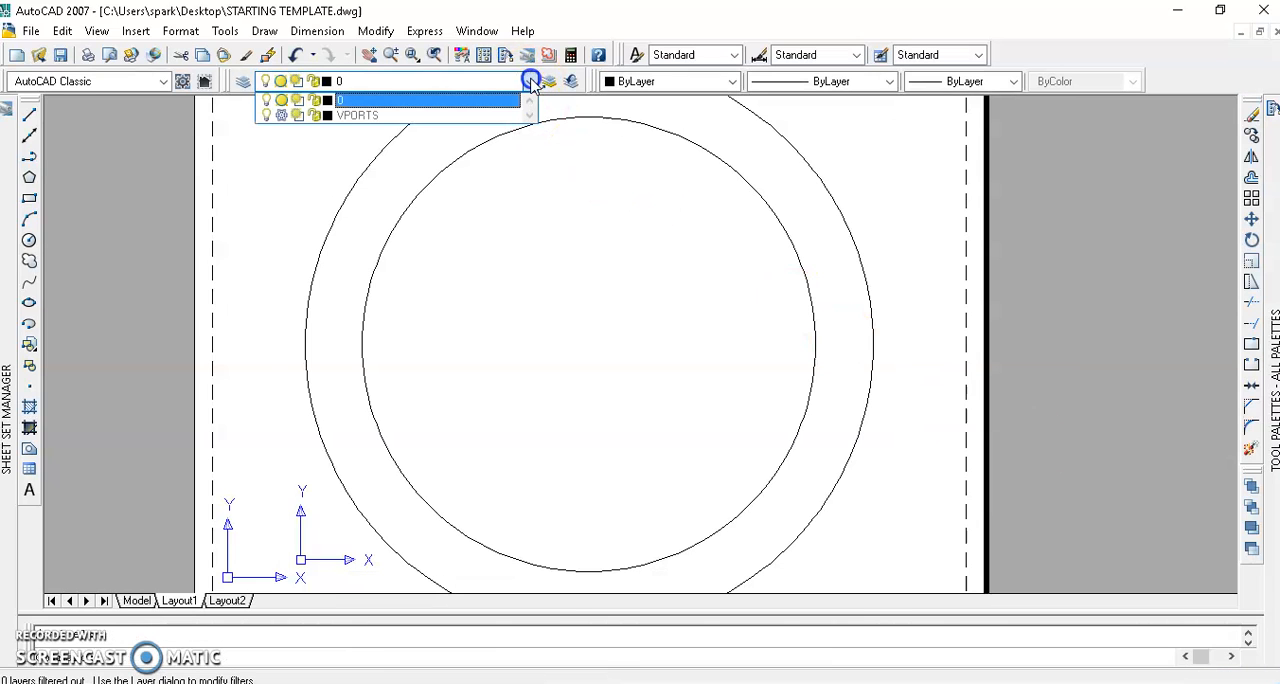
click(281, 116)
click(1017, 222)
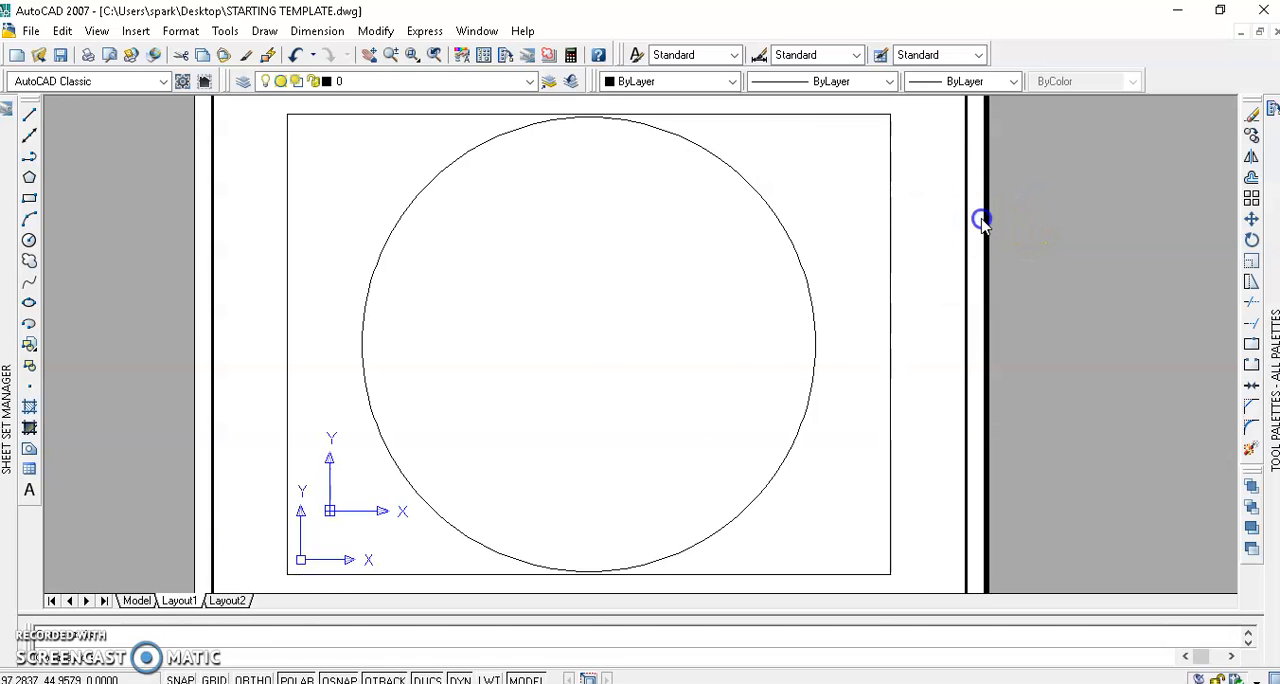
Return to paper space and erase the outermost viewport that fills the sheet's printable area.
double_click(981, 219)
scroll(983, 222, down, 2)
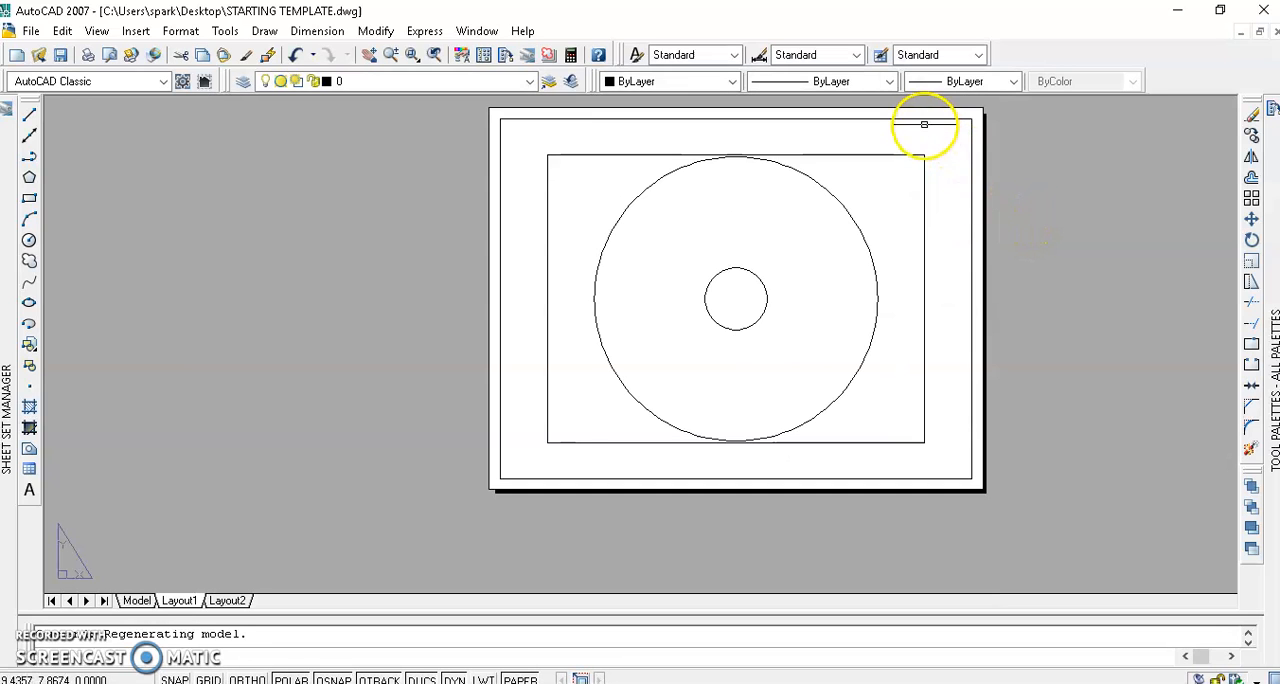
click(914, 115)
click(912, 112)
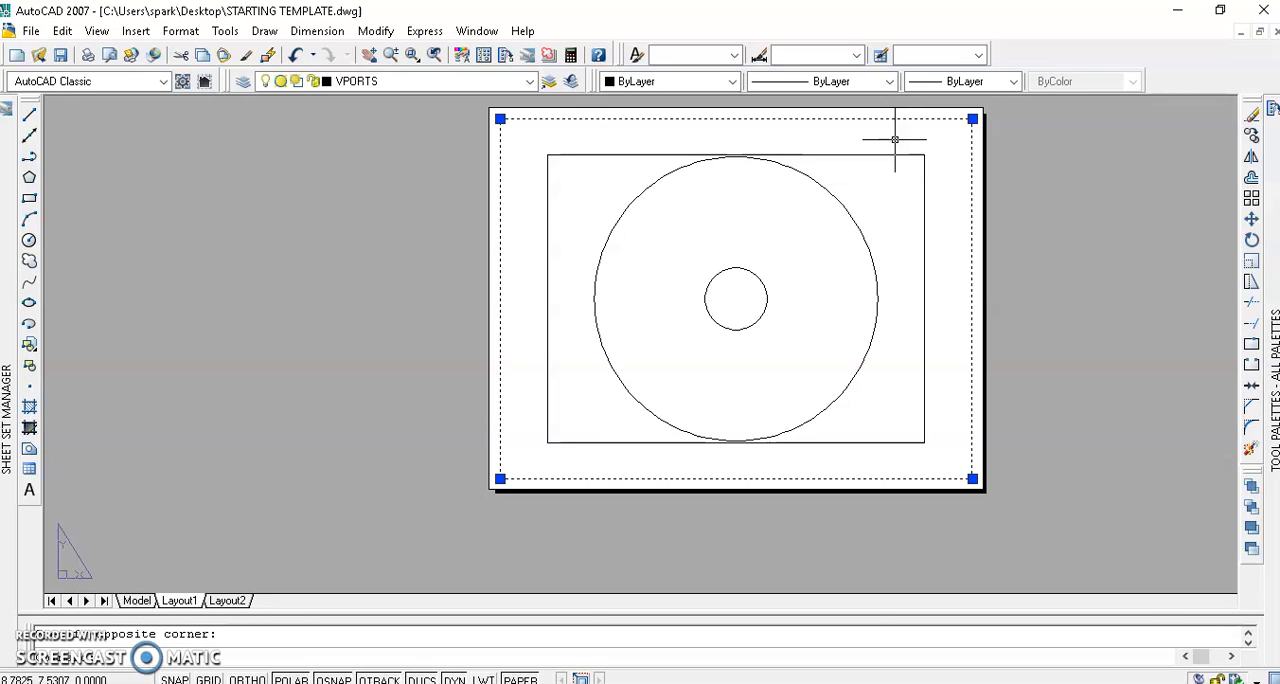
key(Delete)
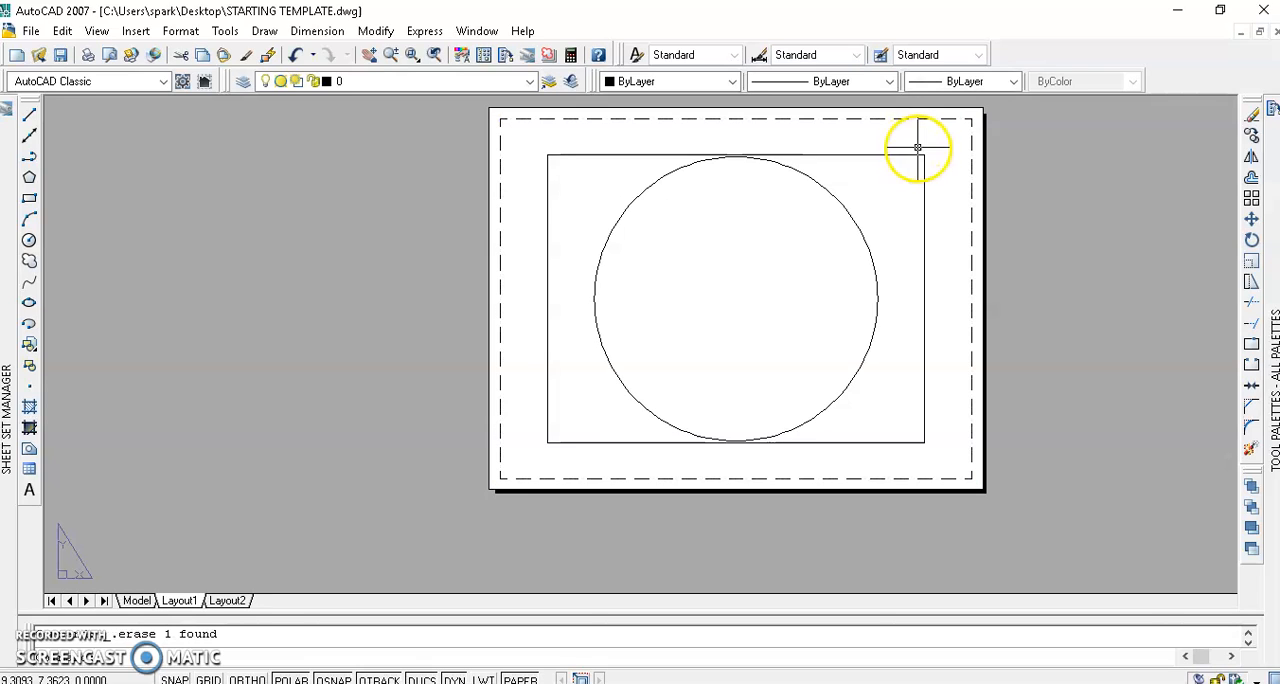
Create a circular viewport of about 0.23 radius just below the rectangular viewport's lower-right corner with the Vports CIRCLE tool.
mouse_move(1249, 310)
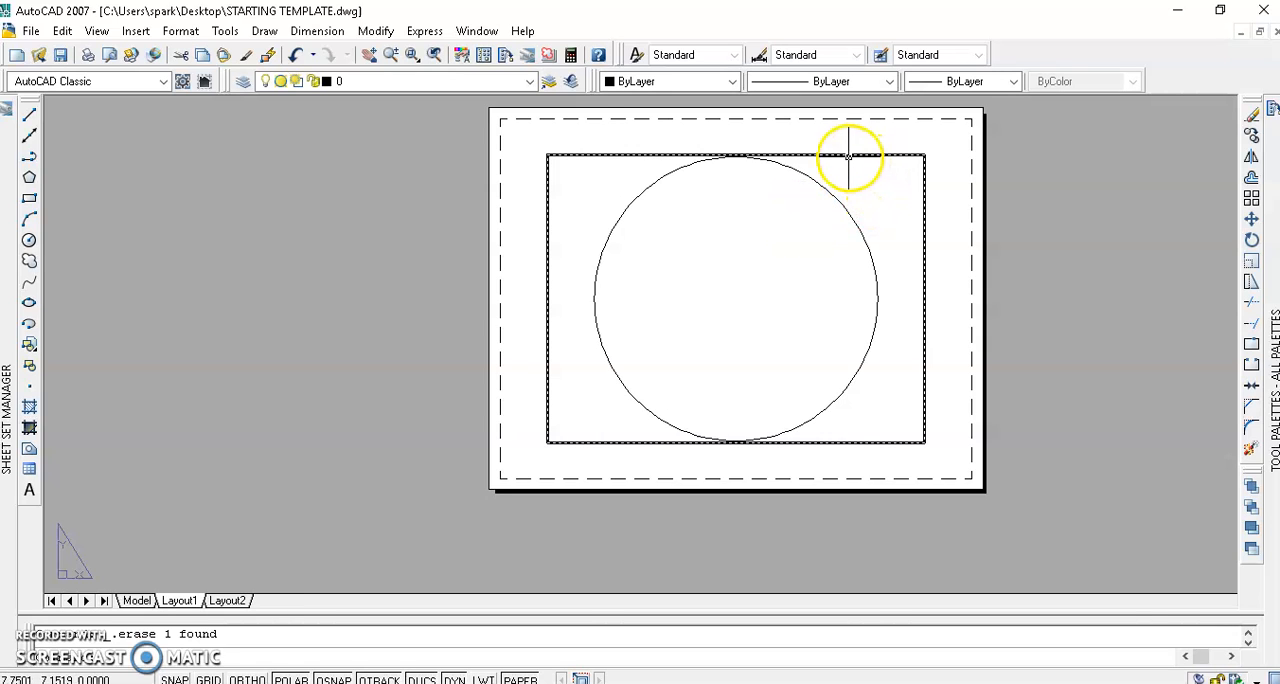
mouse_move(1272, 292)
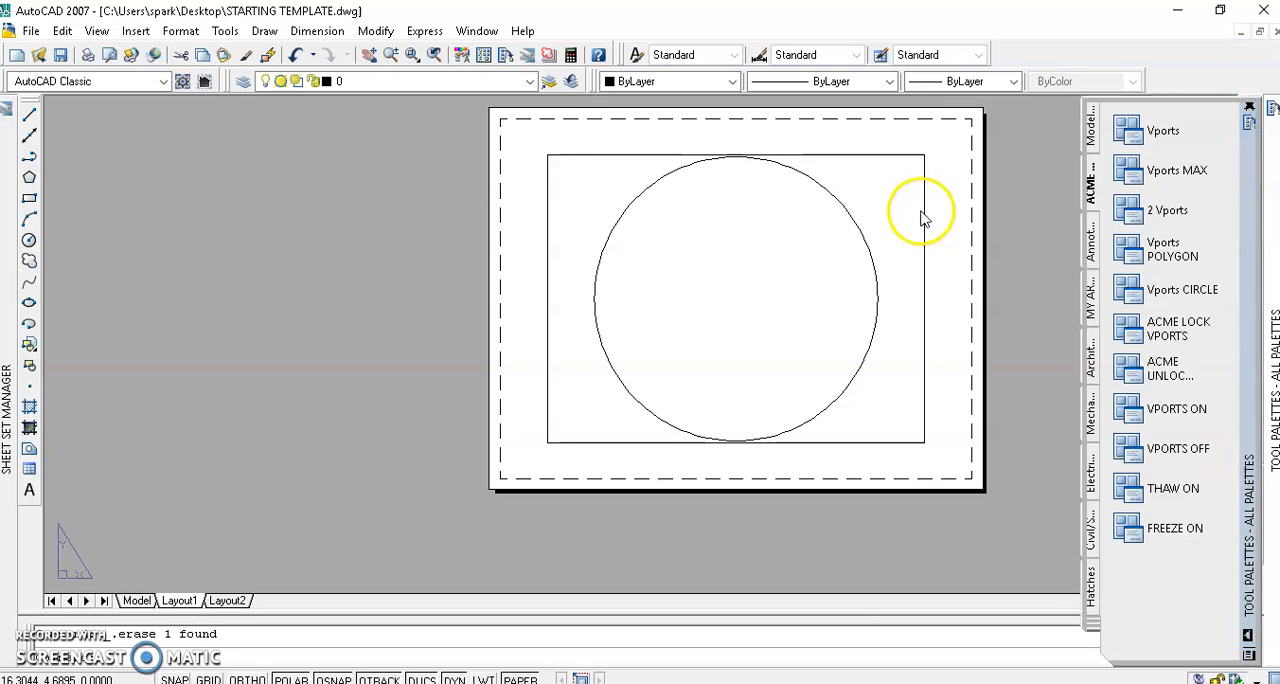
click(1143, 300)
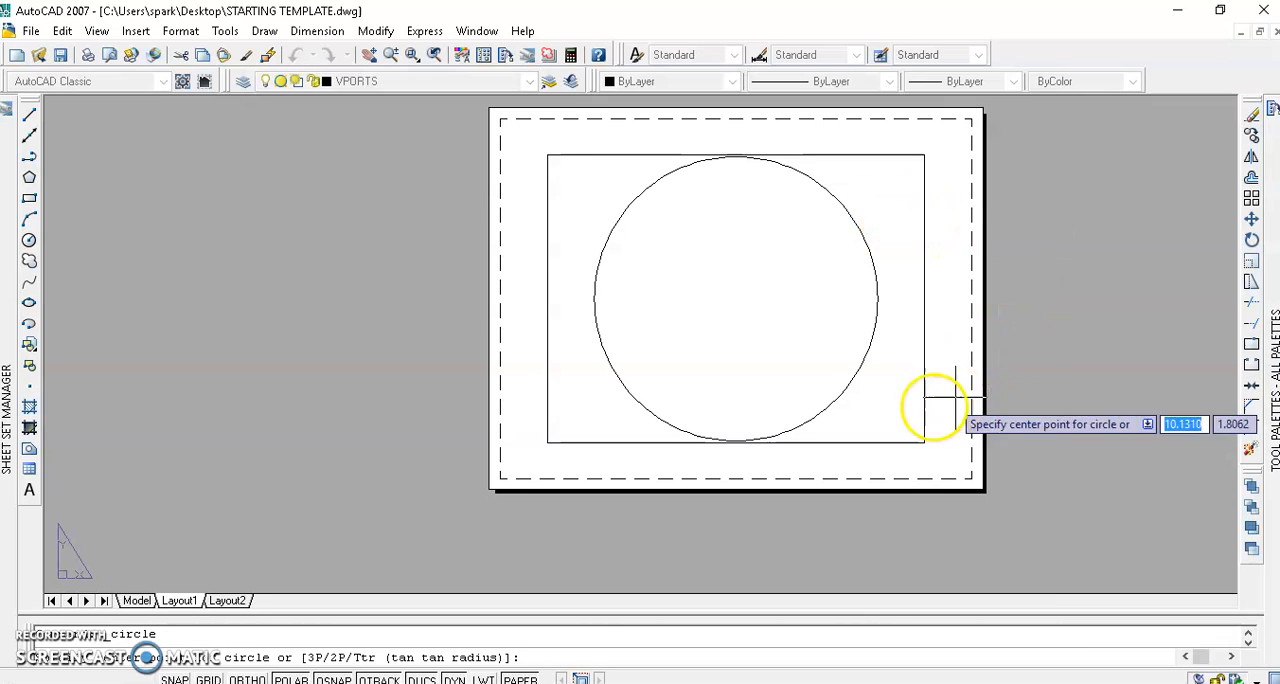
click(931, 468)
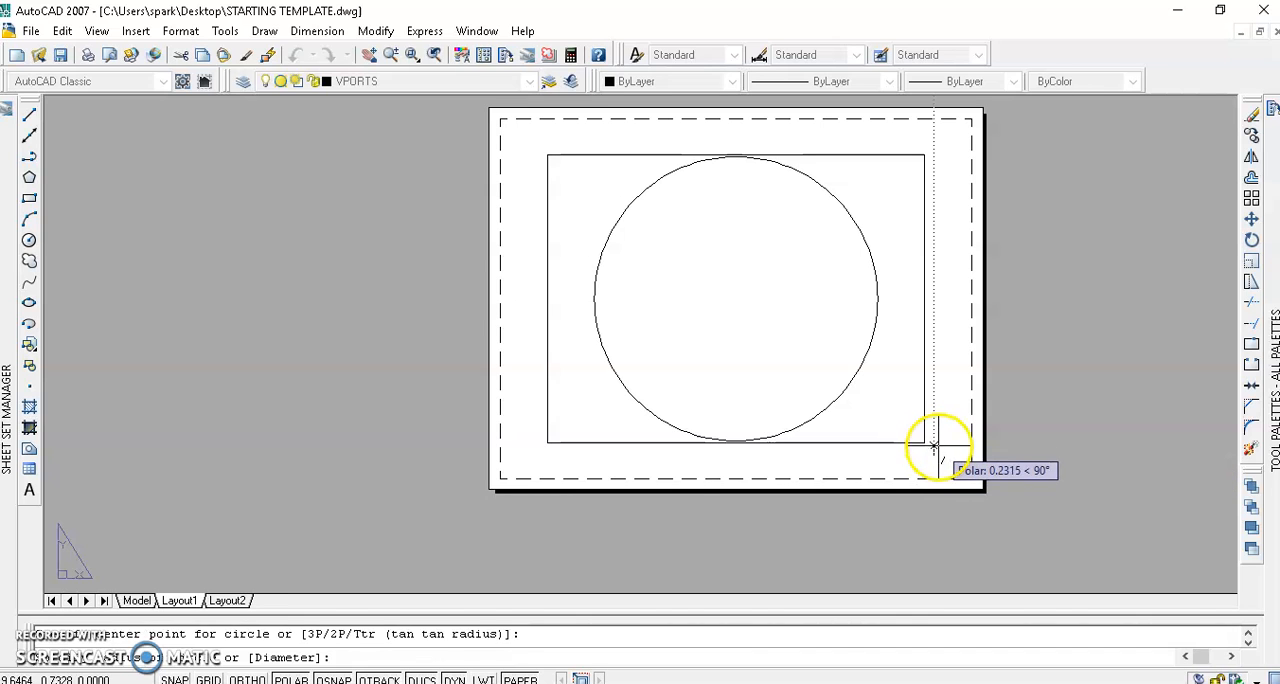
click(934, 452)
scroll(934, 456, up, 6)
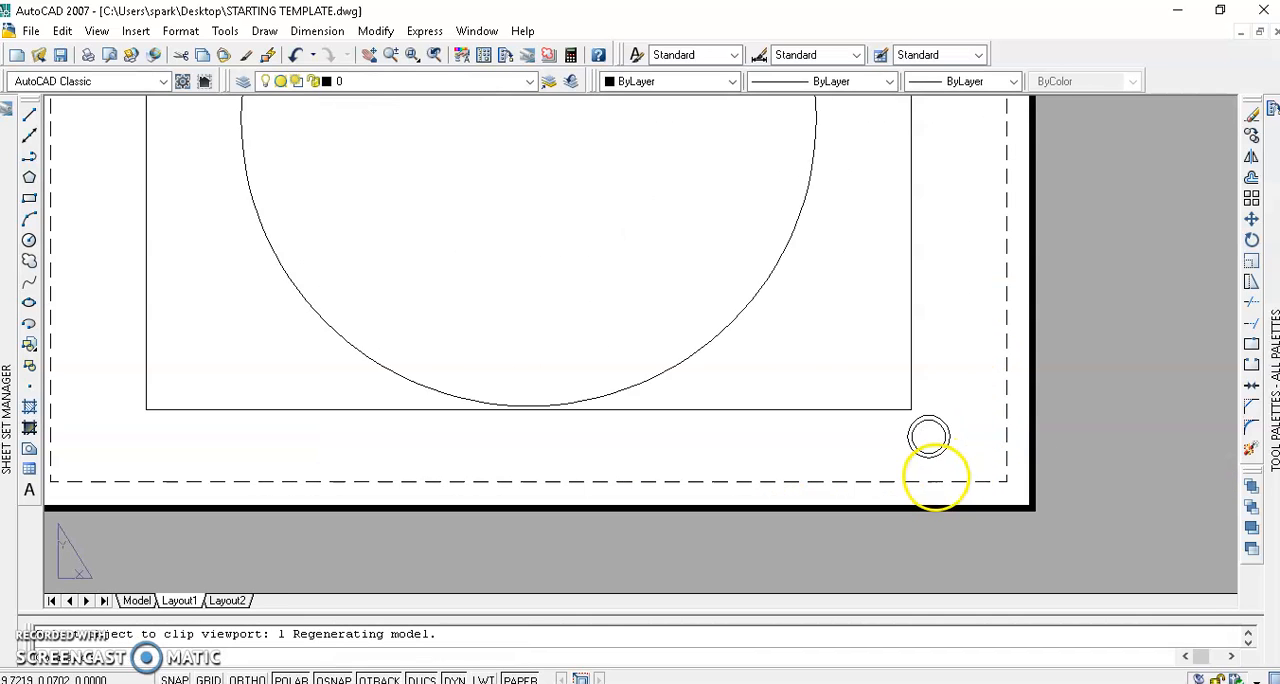
Zoom out the model view inside the small circular viewport and return to paper space.
click(921, 413)
double_click(921, 413)
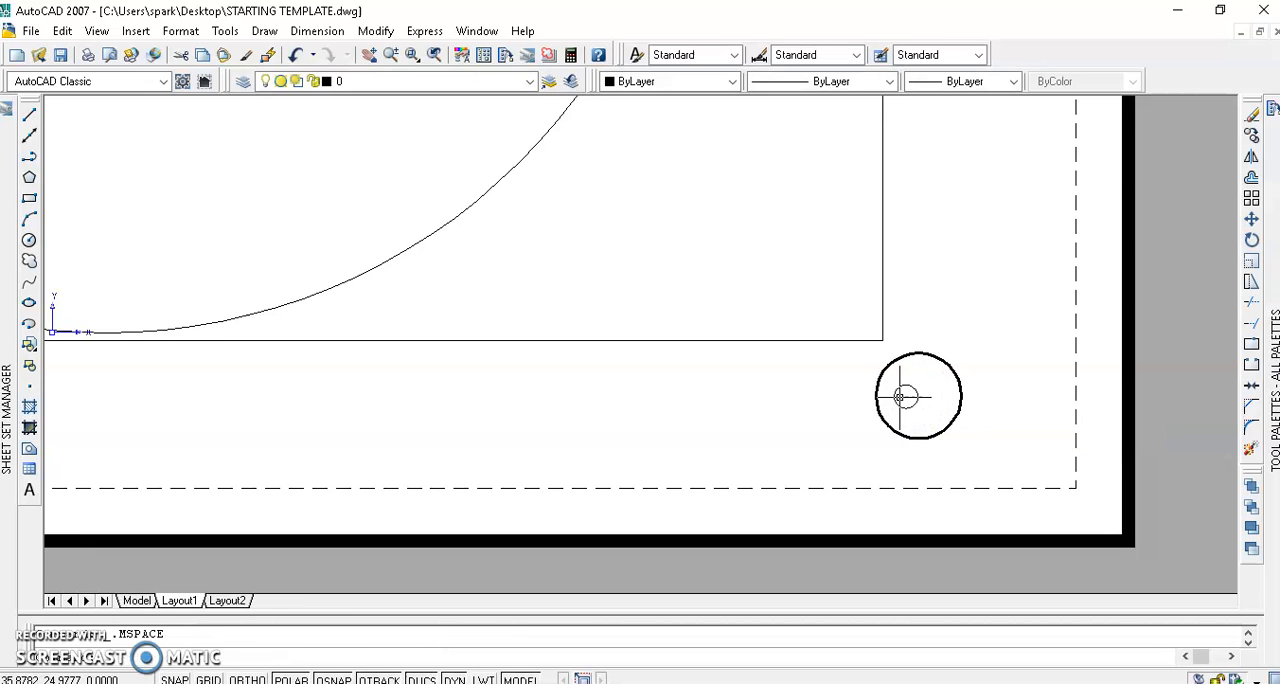
double_click(831, 414)
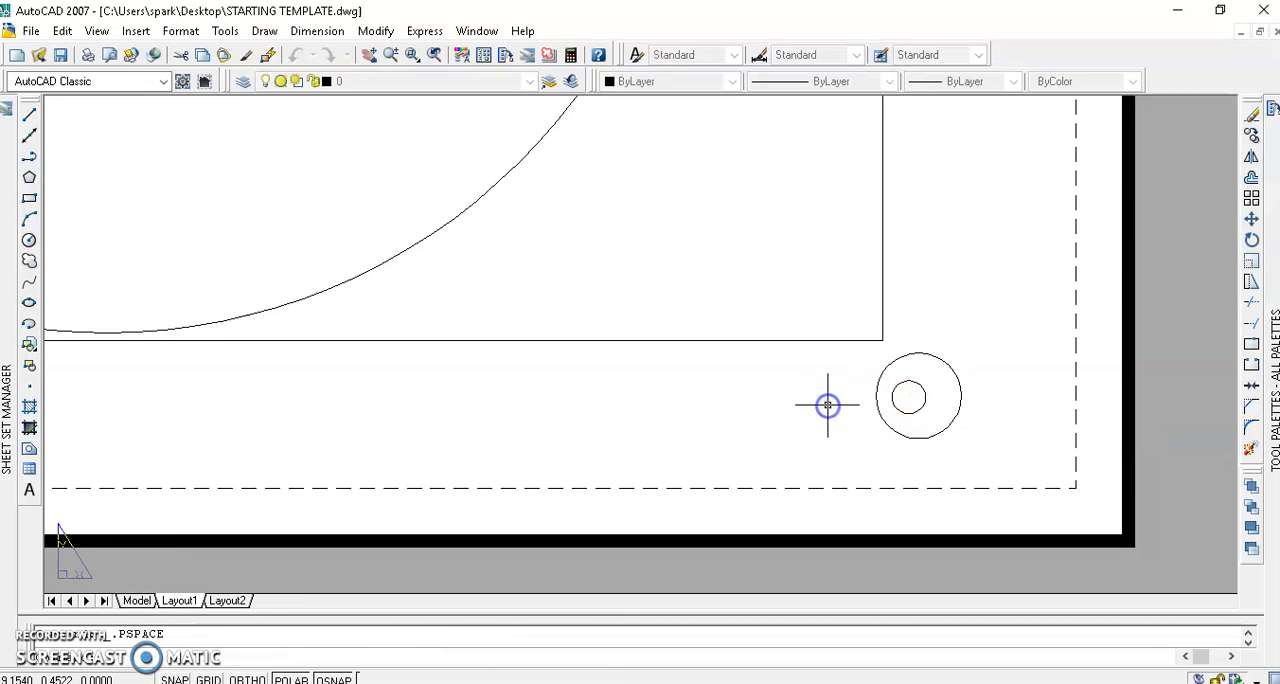
scroll(817, 393, down, 6)
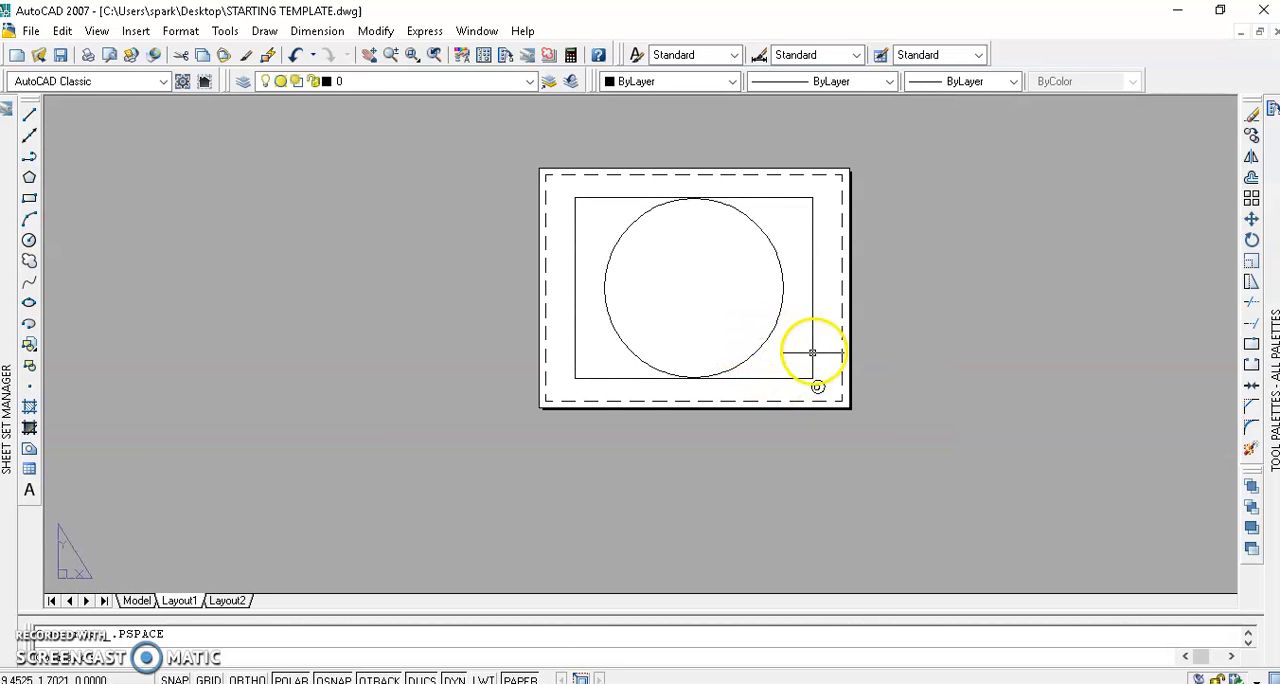
Activate the large rectangular viewport, test whether zooming changes its model view, and return to paper space.
double_click(791, 229)
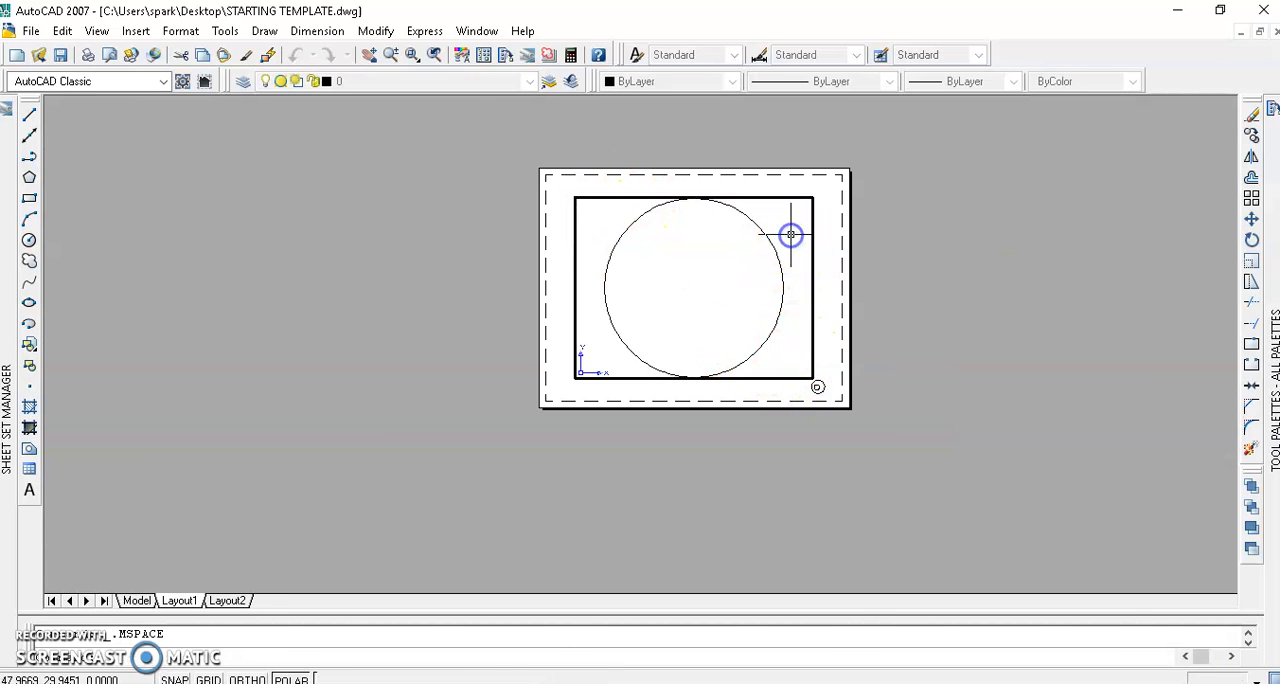
scroll(784, 248, up, 1)
scroll(784, 248, down, 1)
scroll(786, 244, up, 1)
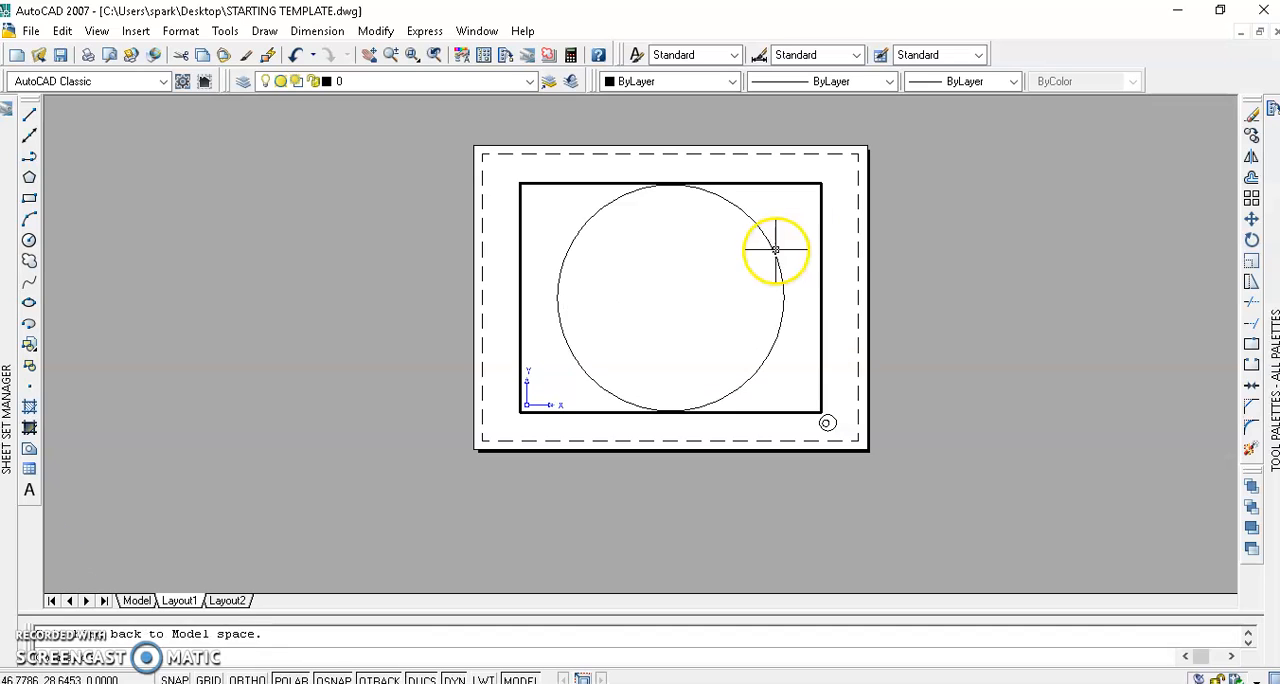
click(790, 241)
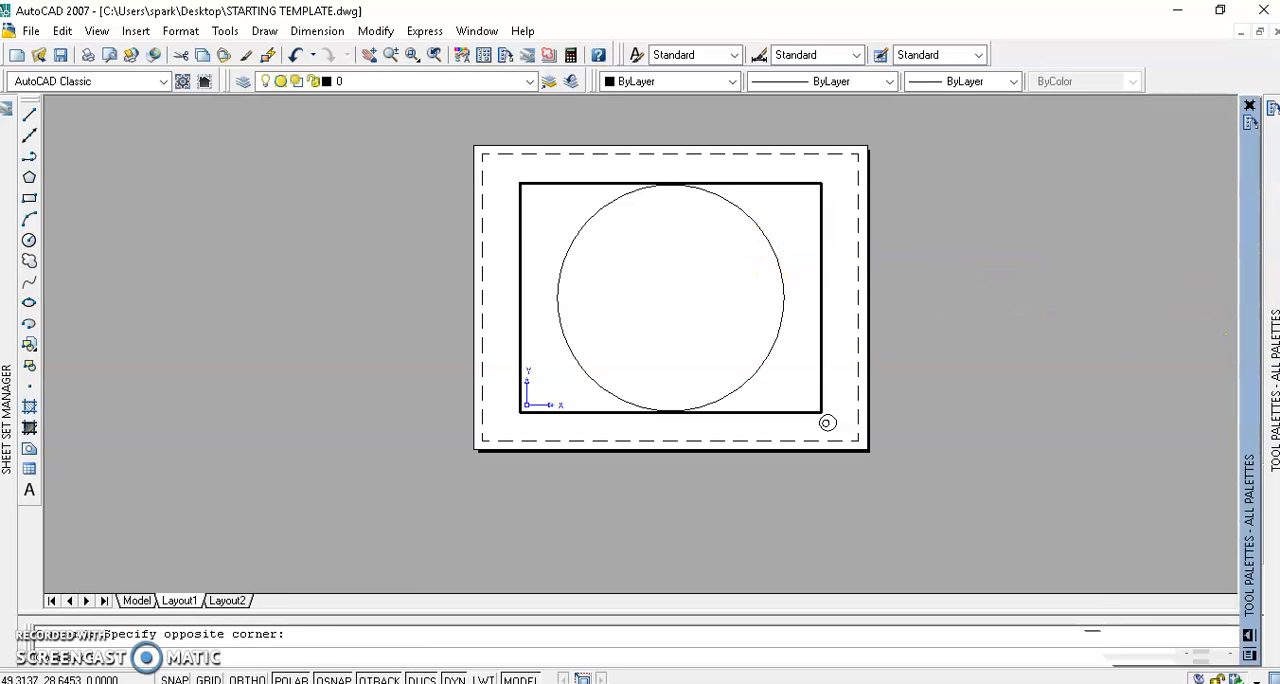
double_click(833, 331)
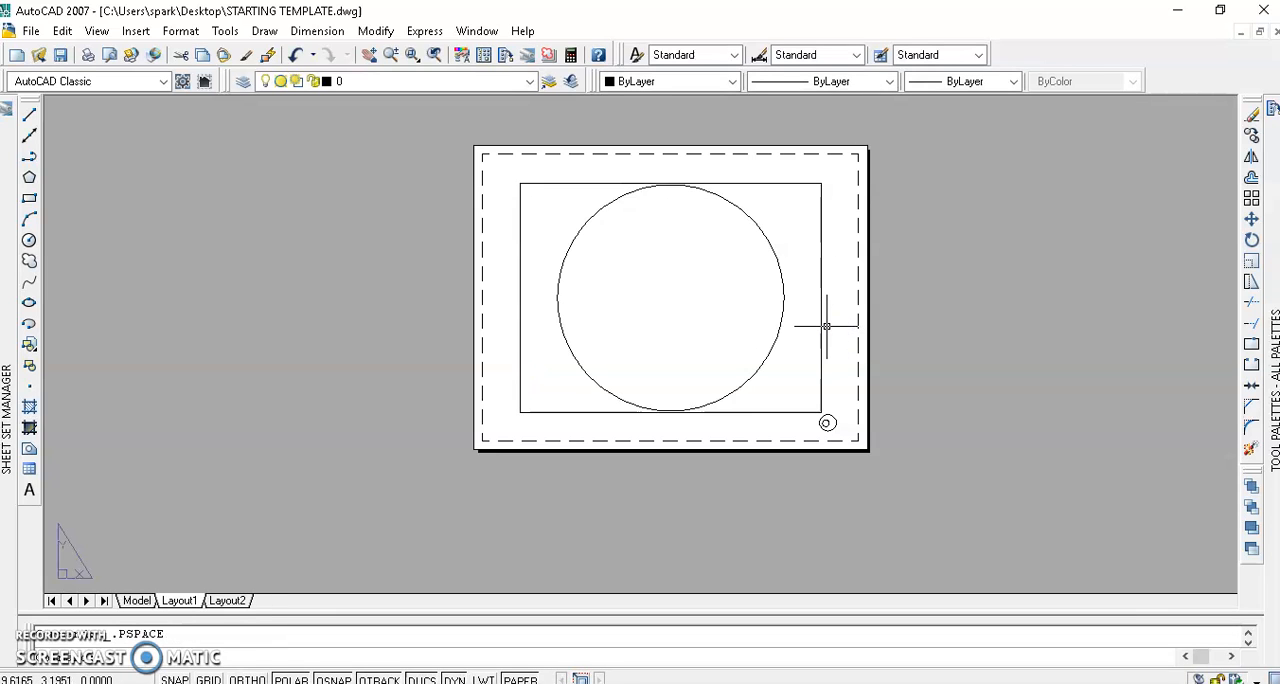
Select the rectangular viewport's frame, reactivate the viewport and test zooming inside it again.
click(822, 324)
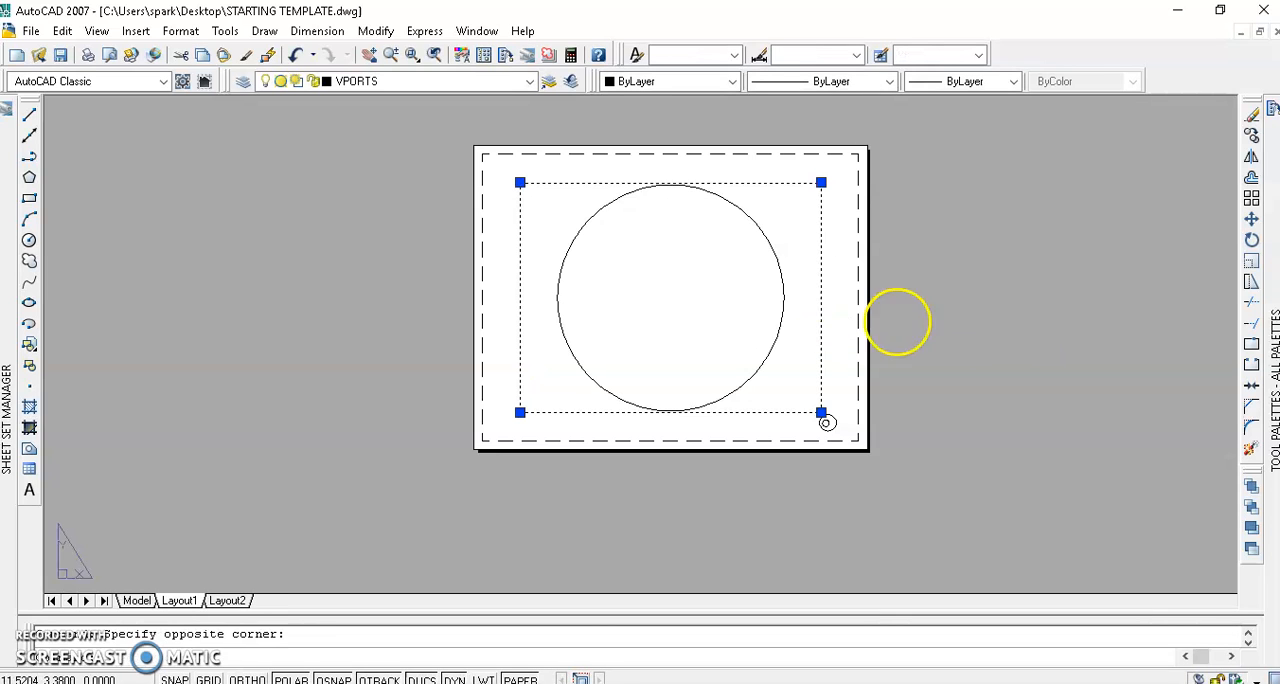
scroll(769, 322, up, 2)
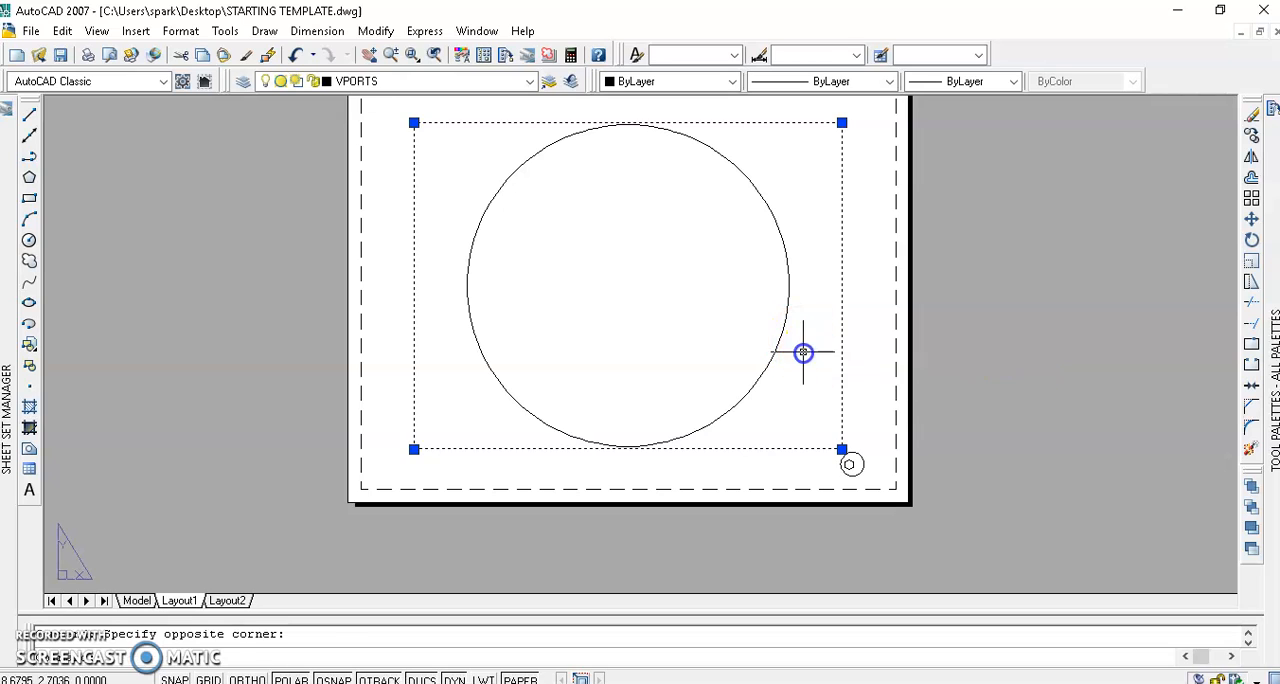
double_click(803, 349)
scroll(789, 346, up, 2)
scroll(789, 346, down, 3)
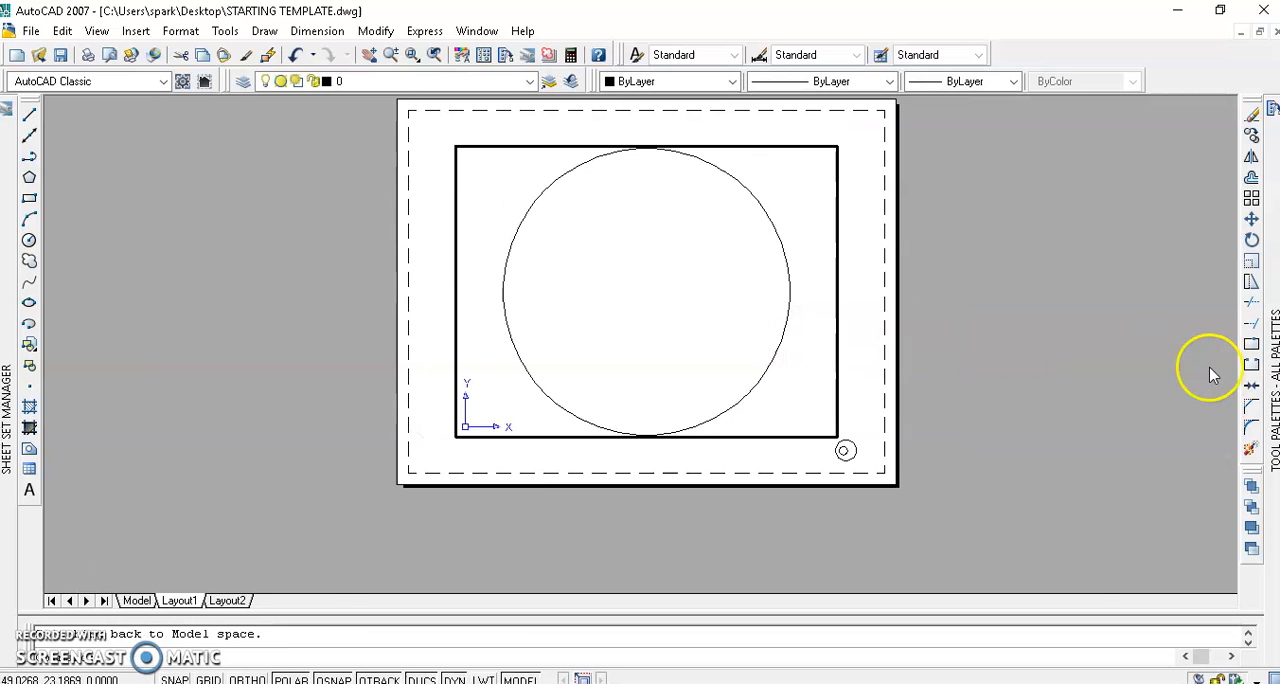
Unlock the rectangular viewport with the ACME unlock tool, zoom out its model view and return to paper space.
mouse_move(1270, 350)
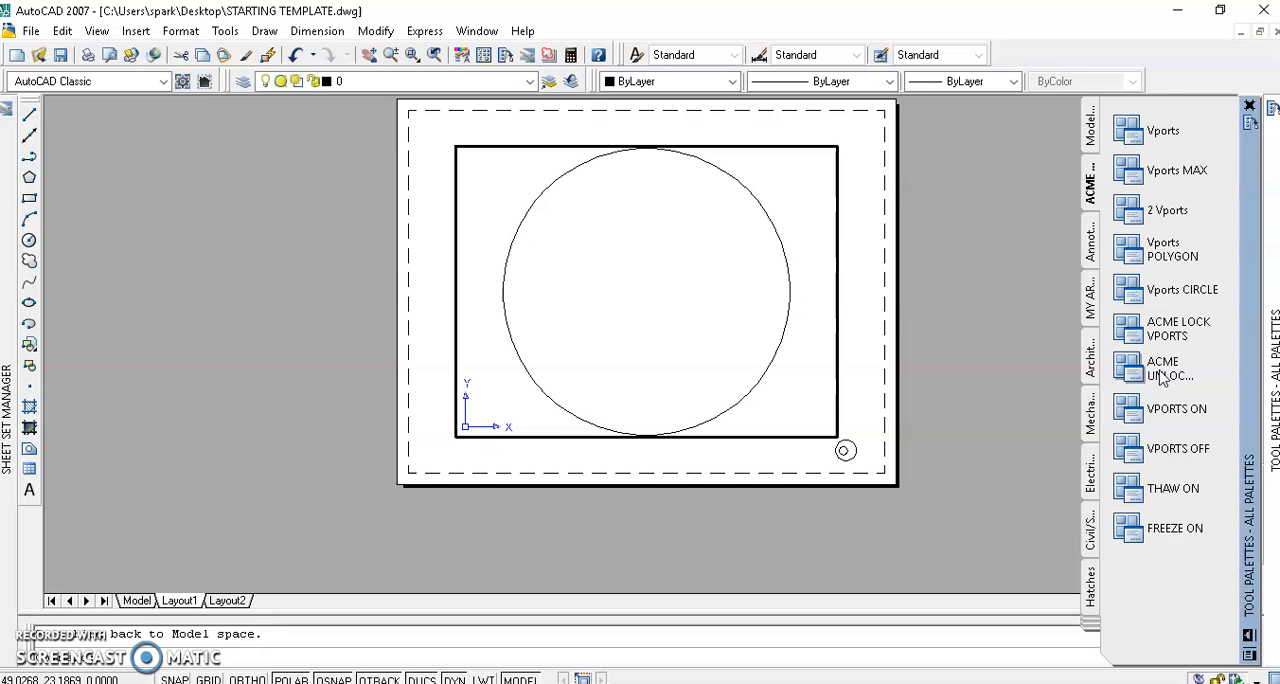
click(1162, 372)
scroll(773, 322, up, 3)
scroll(773, 322, down, 4)
scroll(809, 369, up, 2)
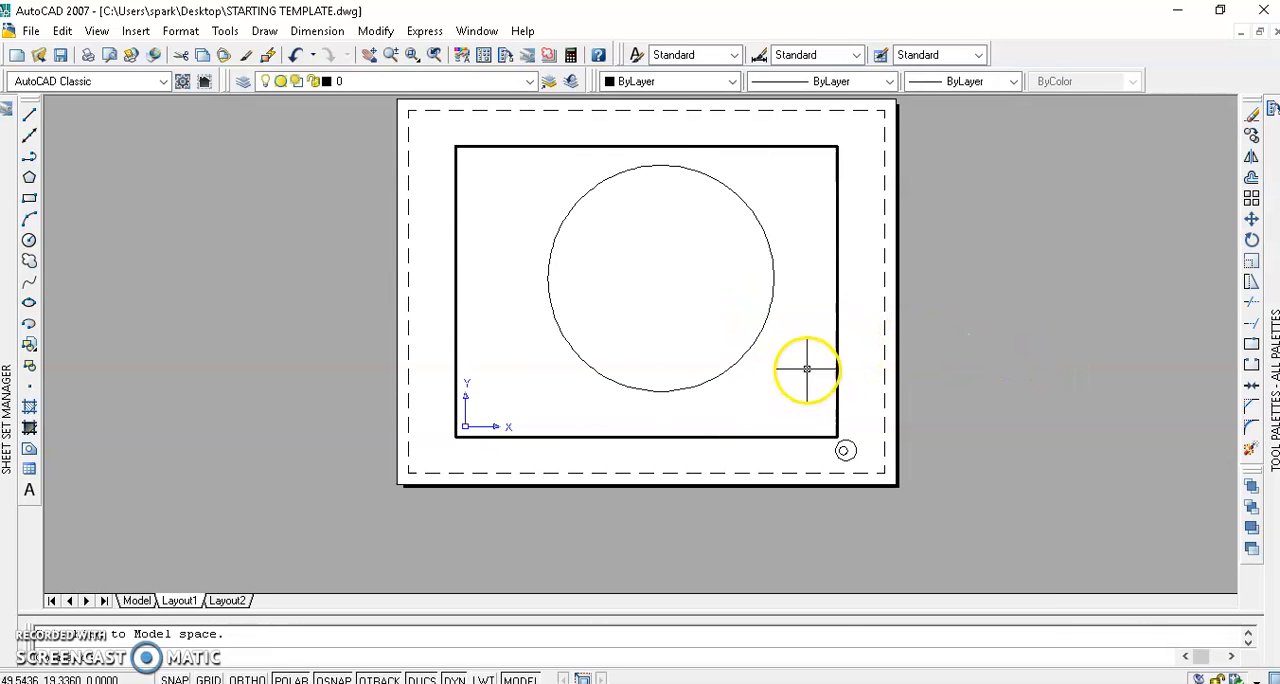
double_click(848, 356)
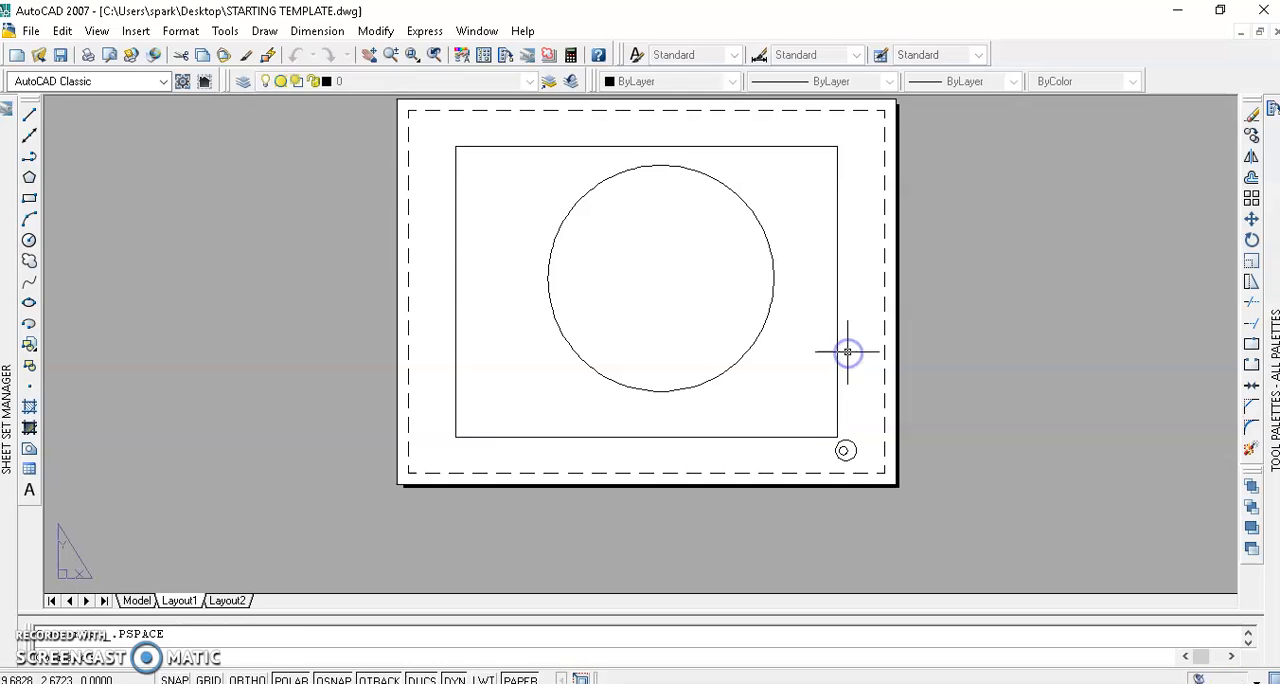
click(845, 450)
click(846, 444)
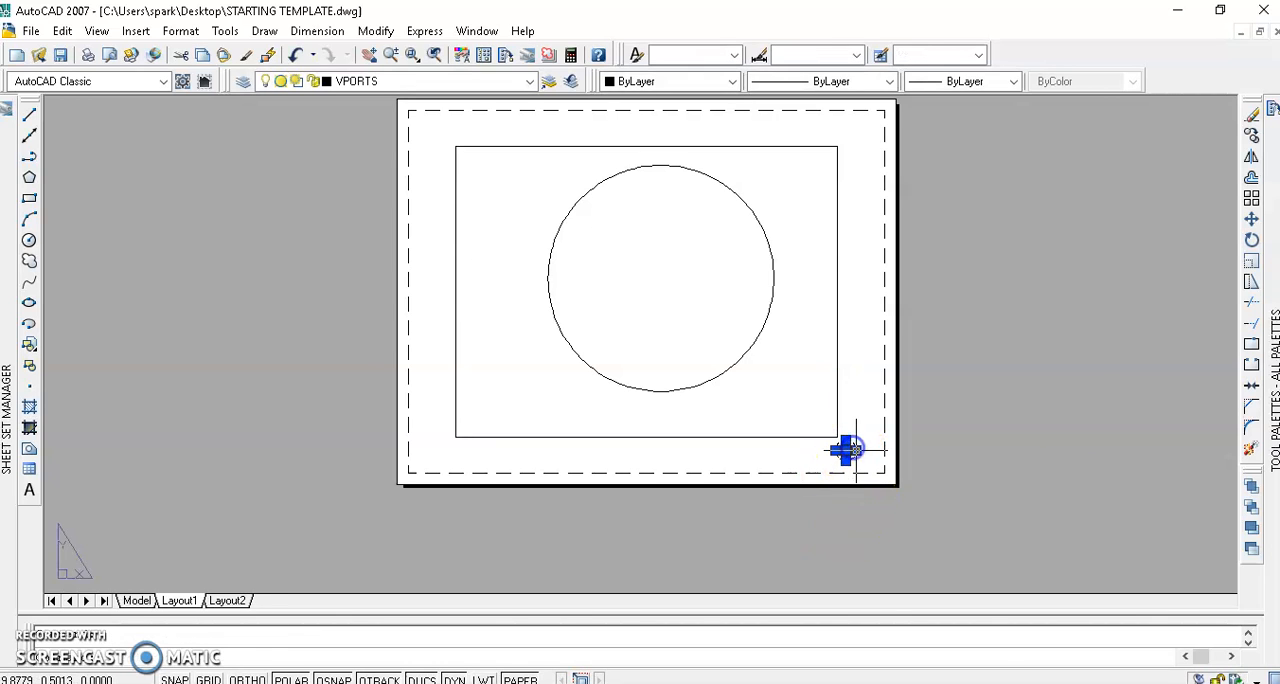
click(863, 466)
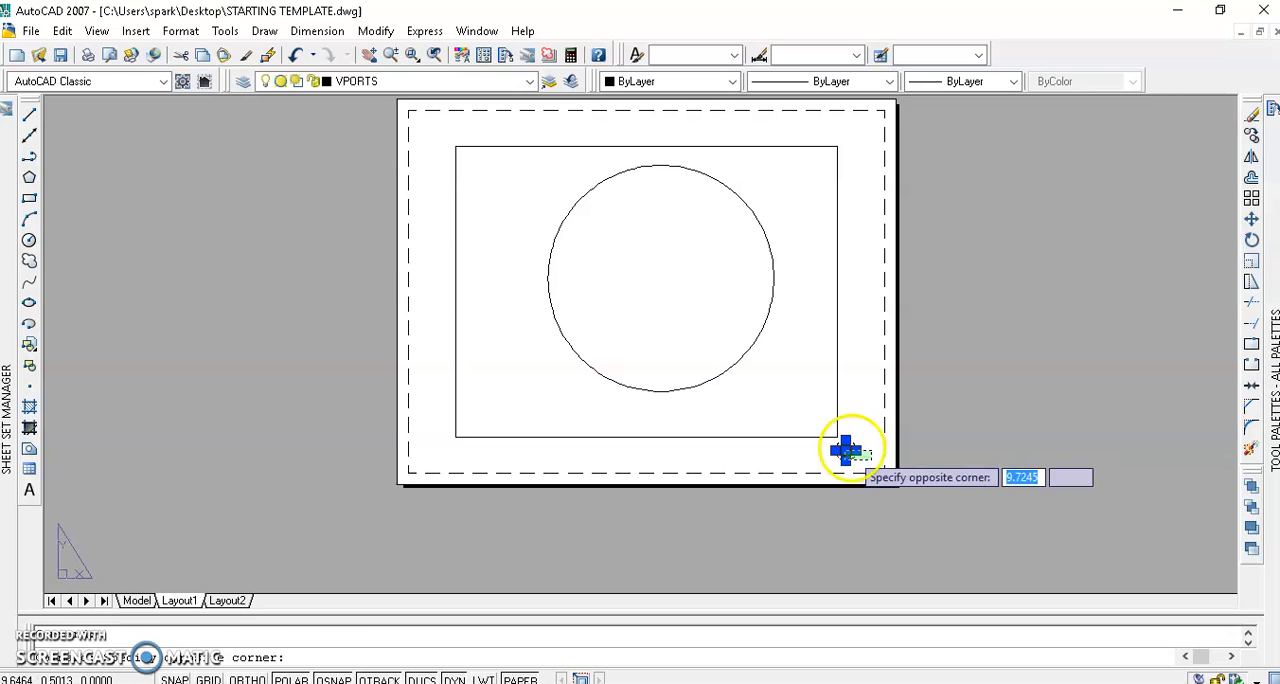
key(Escape)
key(Escape)
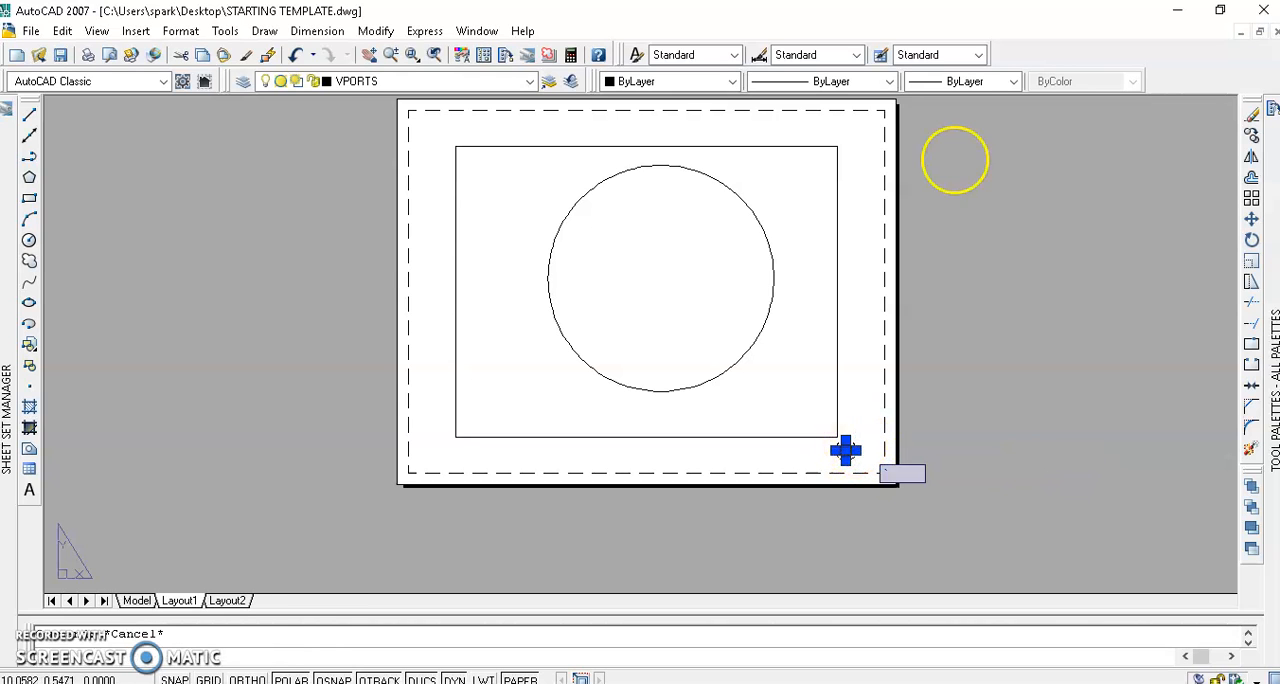
Select the small circular viewport's frame near the large rectangle's lower-right corner and activate the viewport's model space.
scroll(863, 444, up, 2)
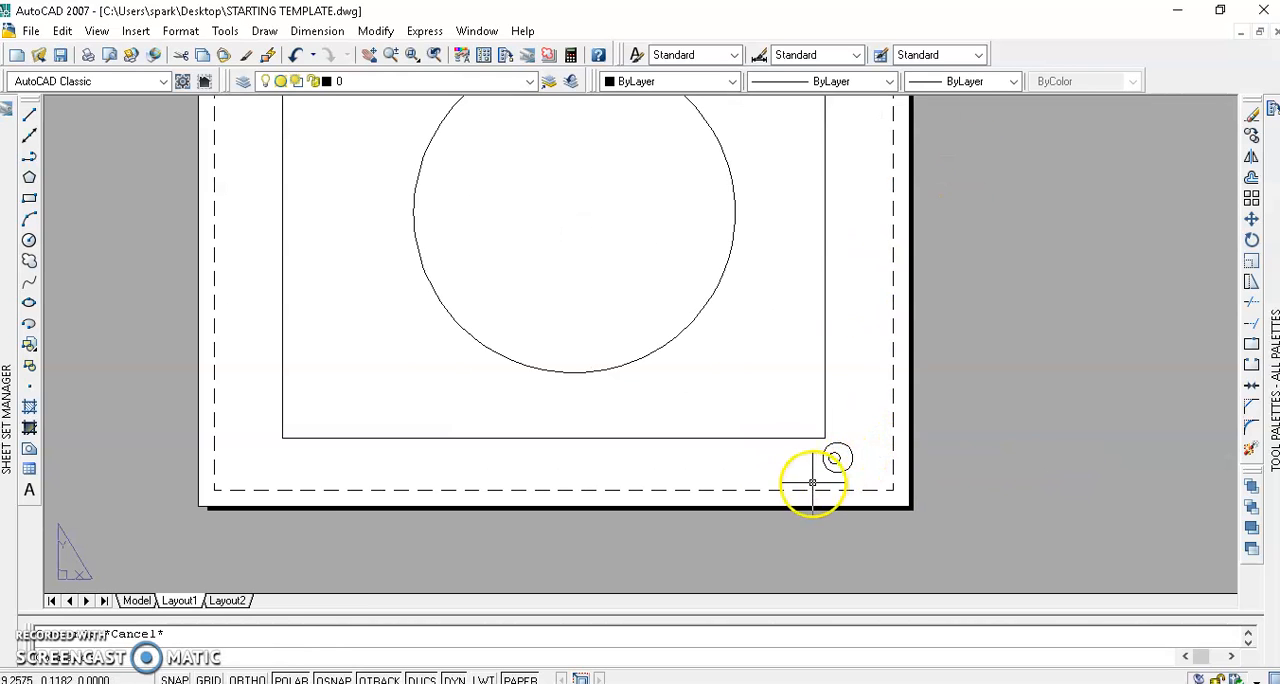
click(860, 432)
scroll(848, 446, up, 1)
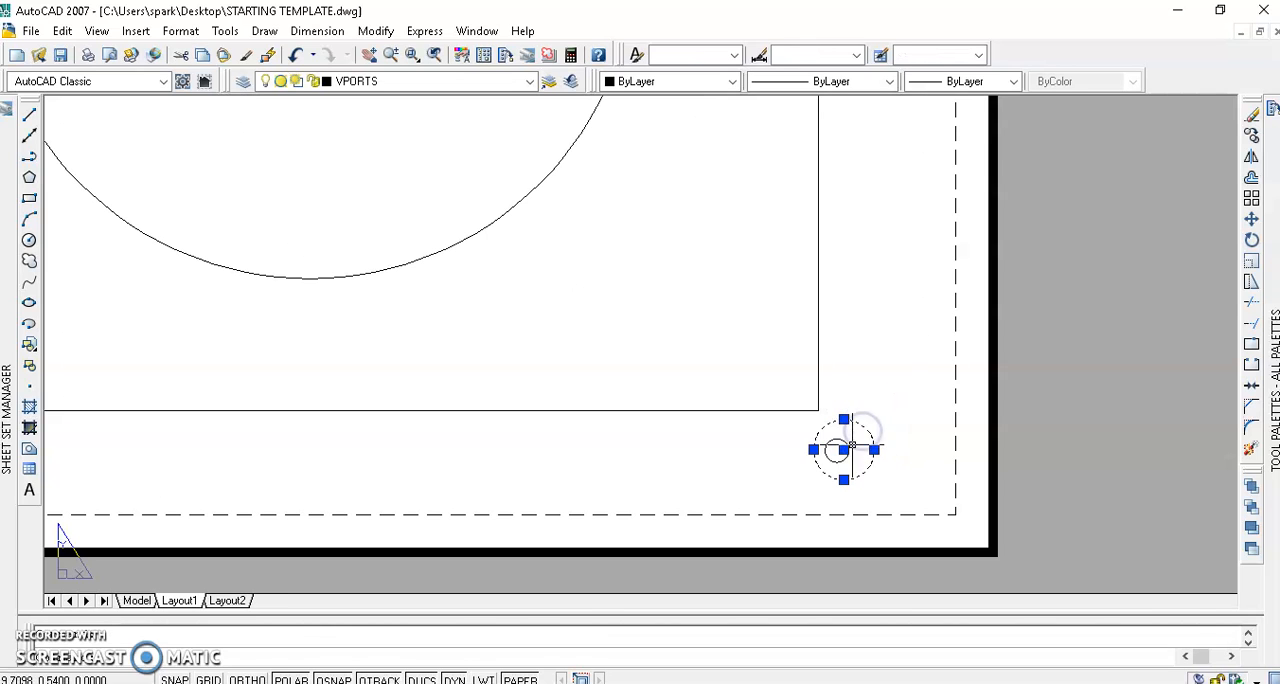
double_click(860, 444)
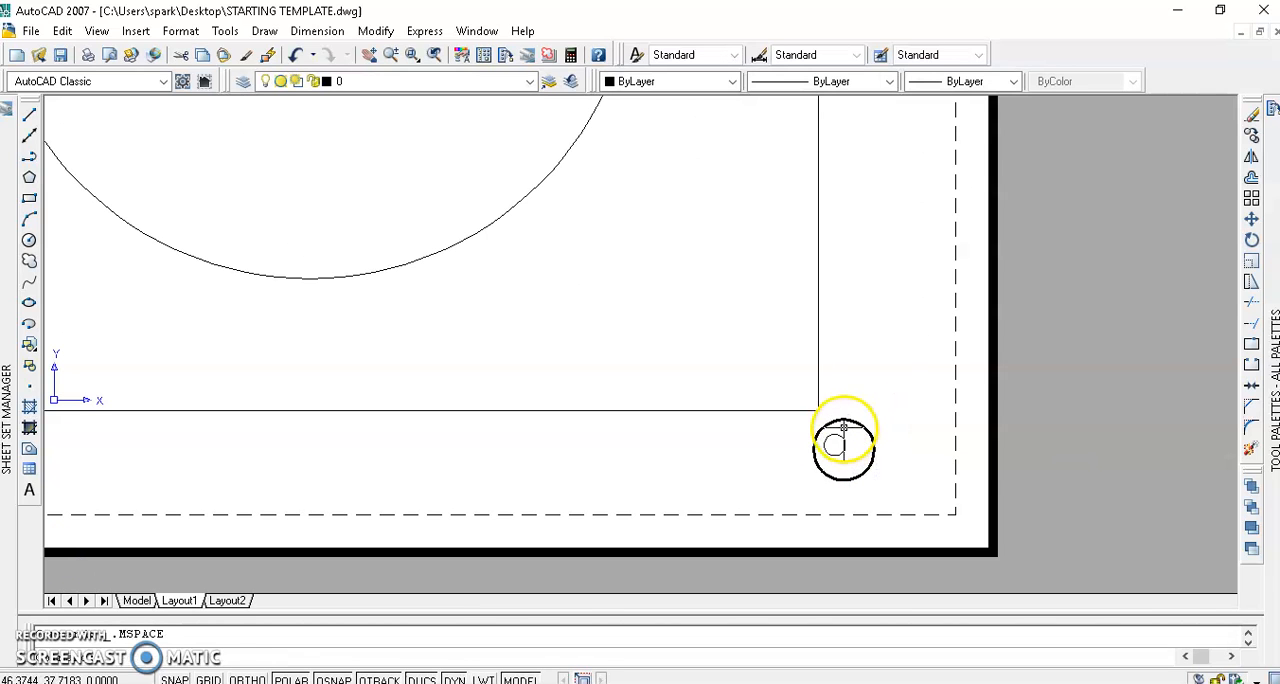
Hide the viewport frames with the VPORTS OFF tool and show them again with VPORTS ON.
mouse_move(1250, 215)
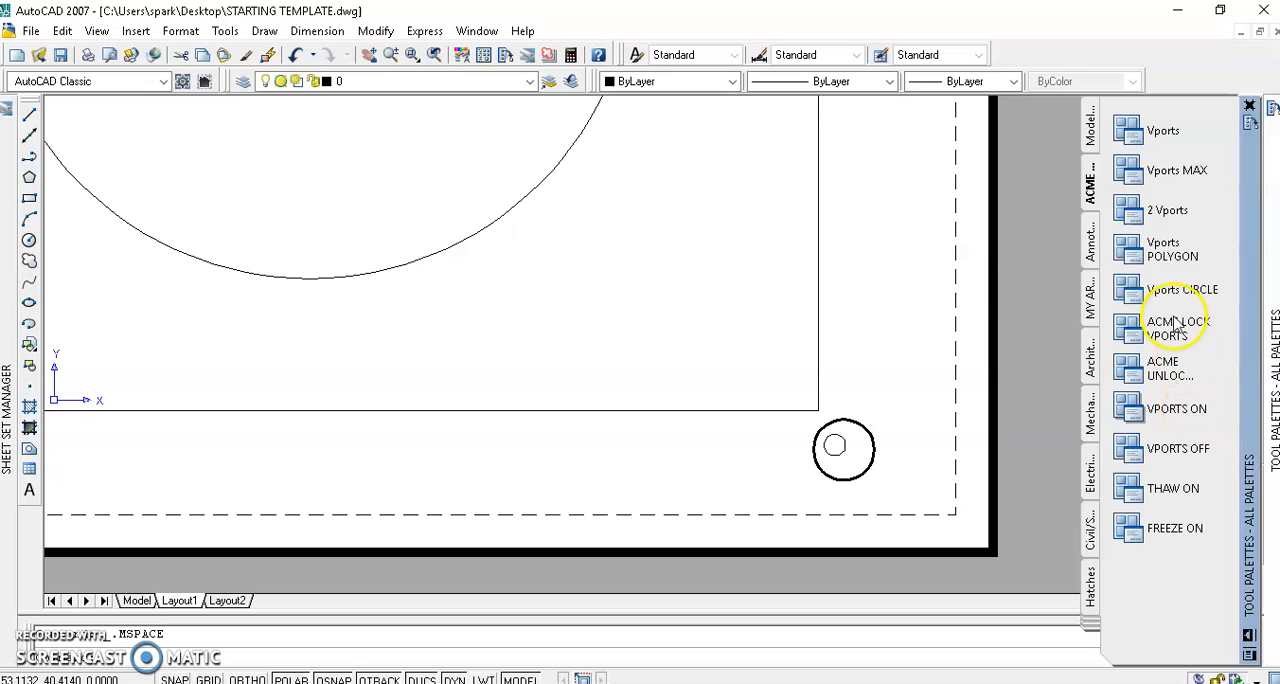
click(1124, 452)
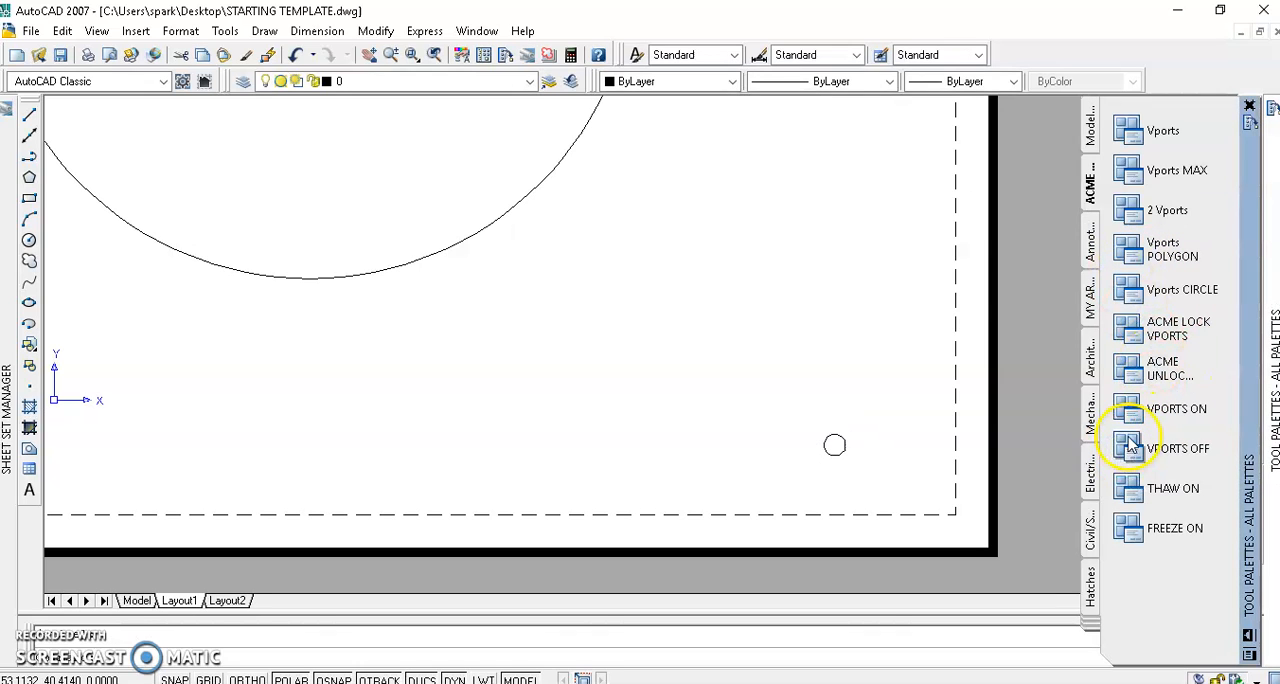
click(1131, 408)
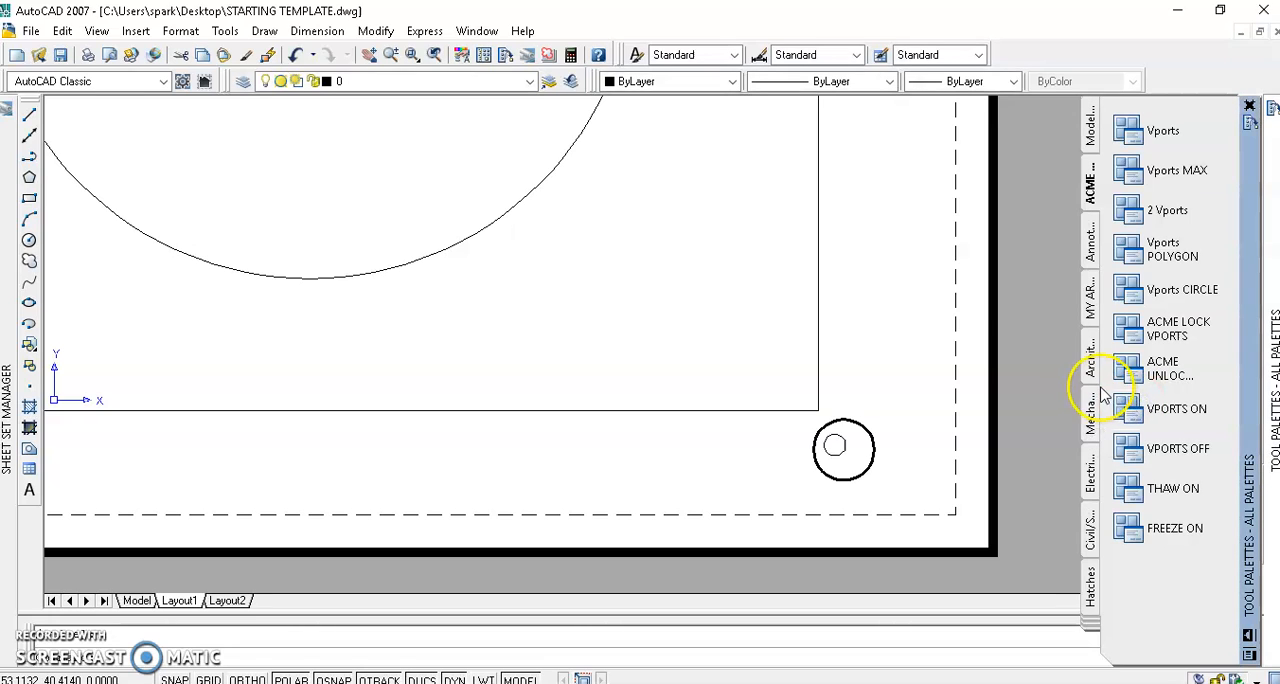